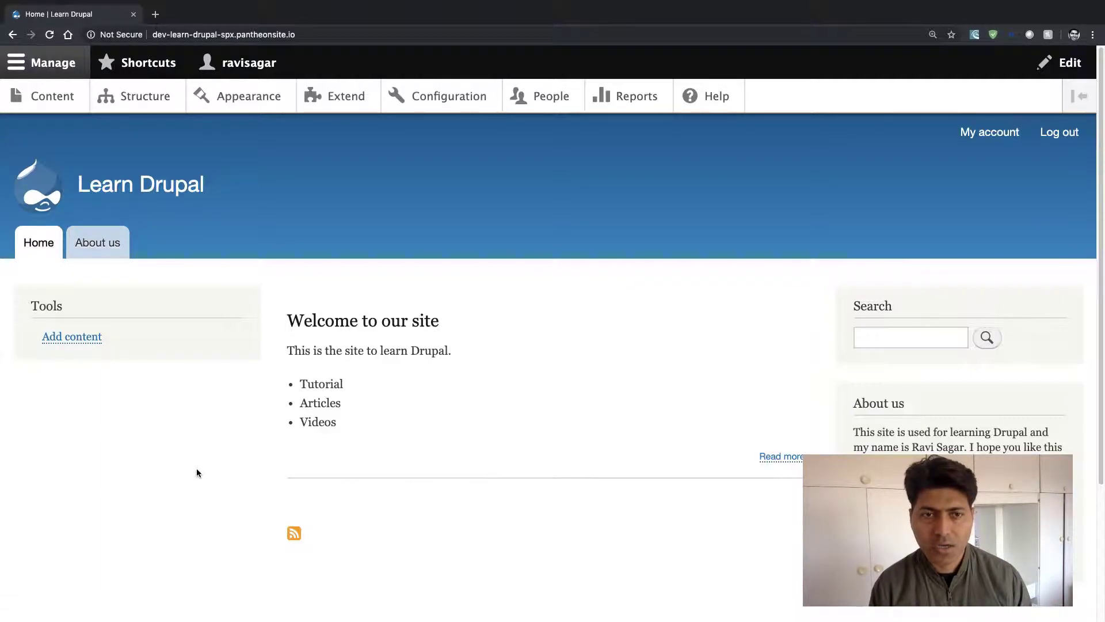
- Open the site's Views administration list and look through the enabled views
mouse_move(1050, 435)
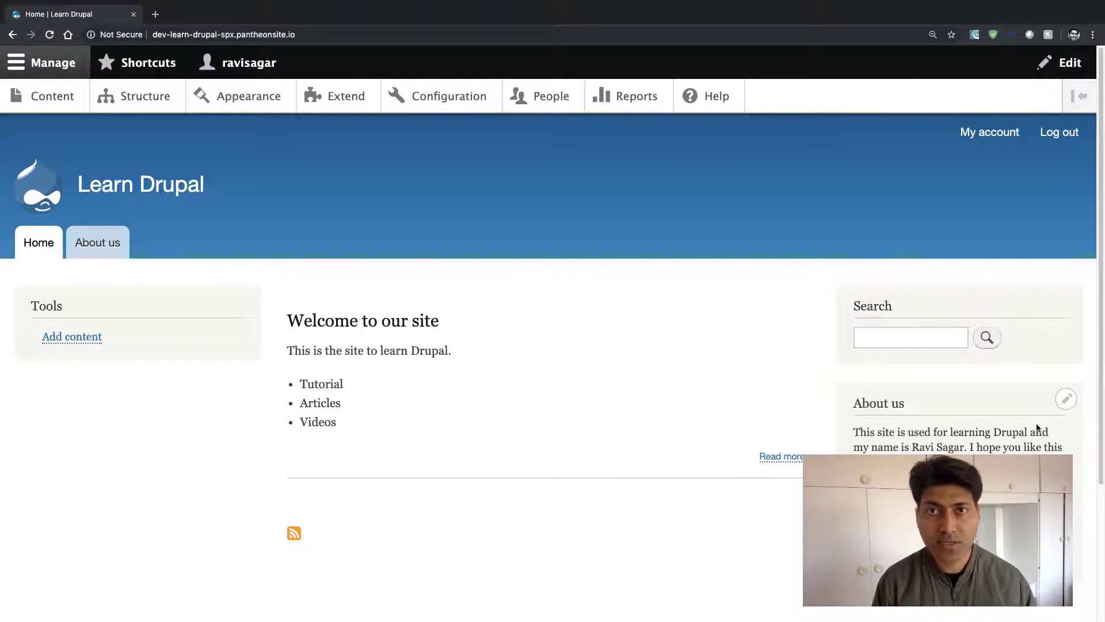
mouse_move(721, 411)
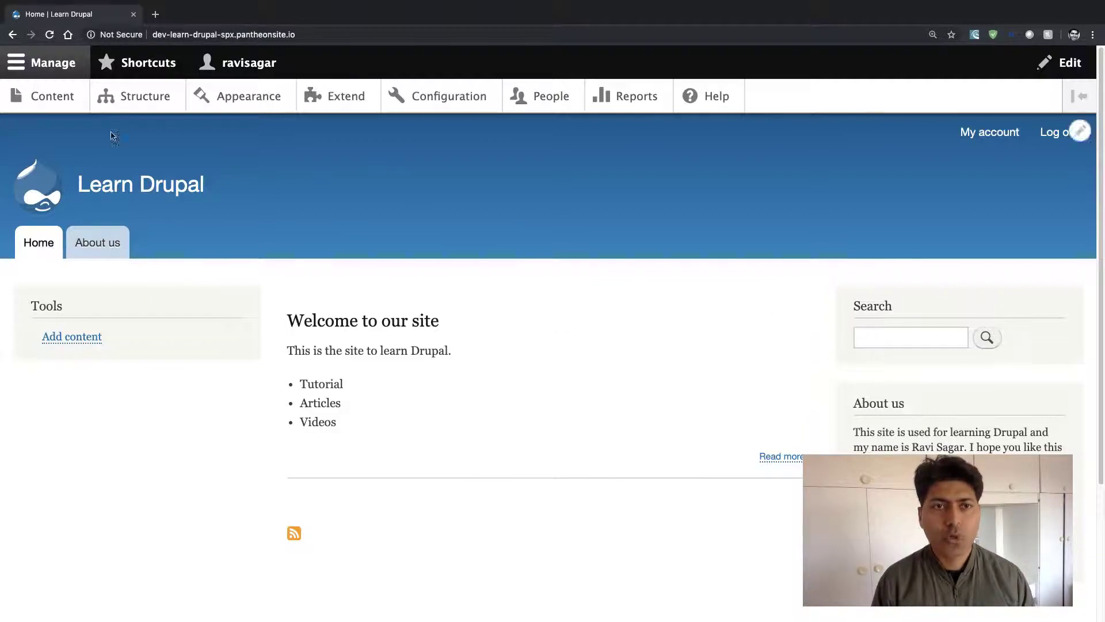
left_click(125, 99)
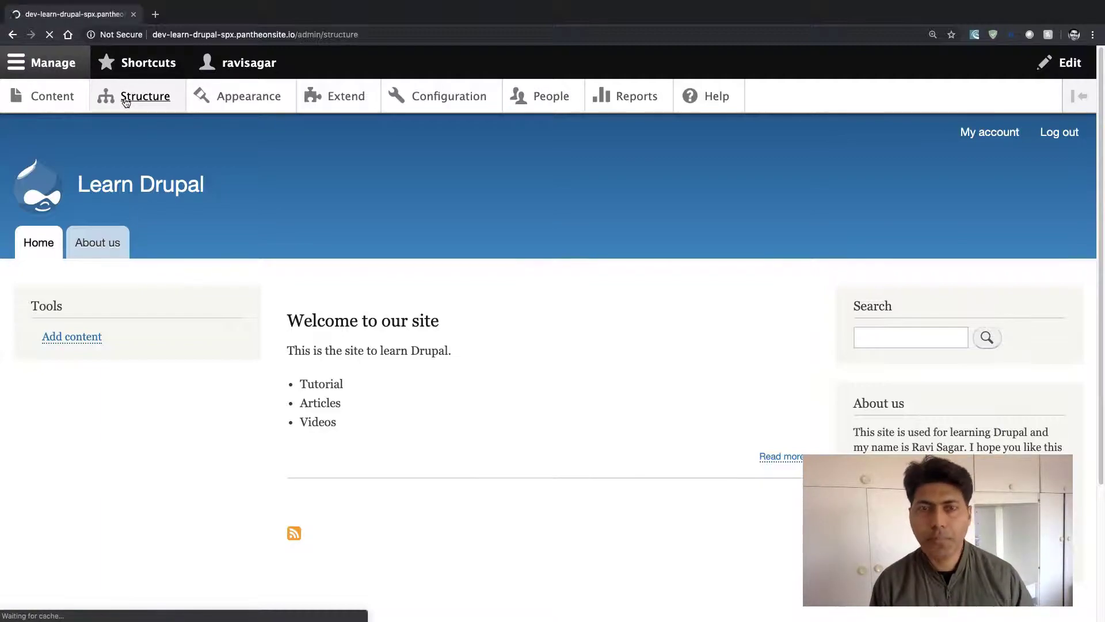
scroll(317, 268, "down", 2)
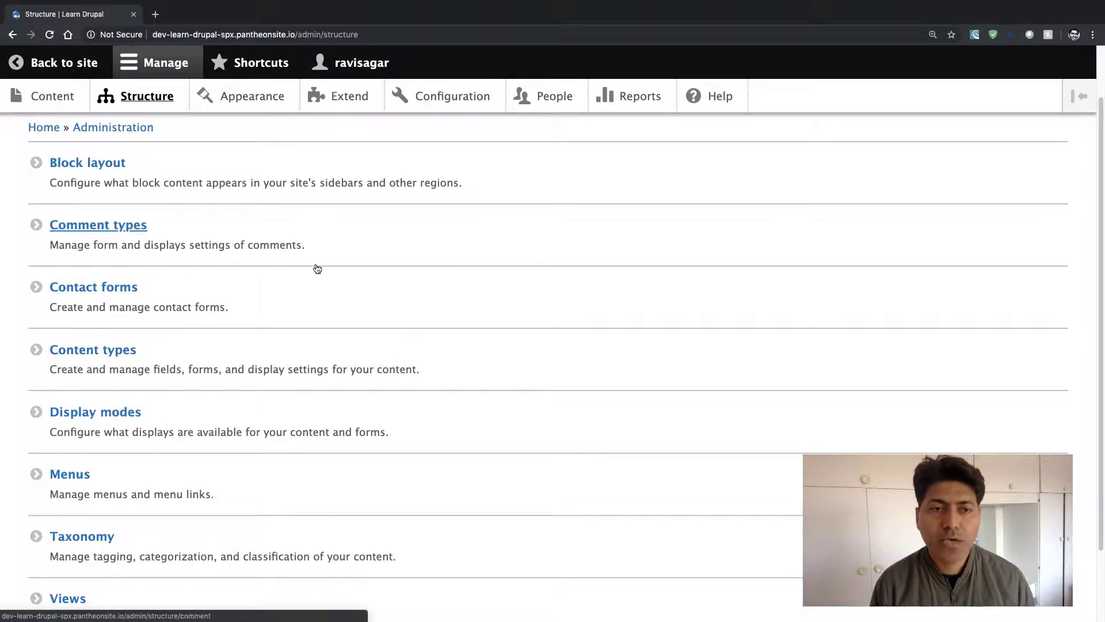
scroll(317, 269, "down", 3)
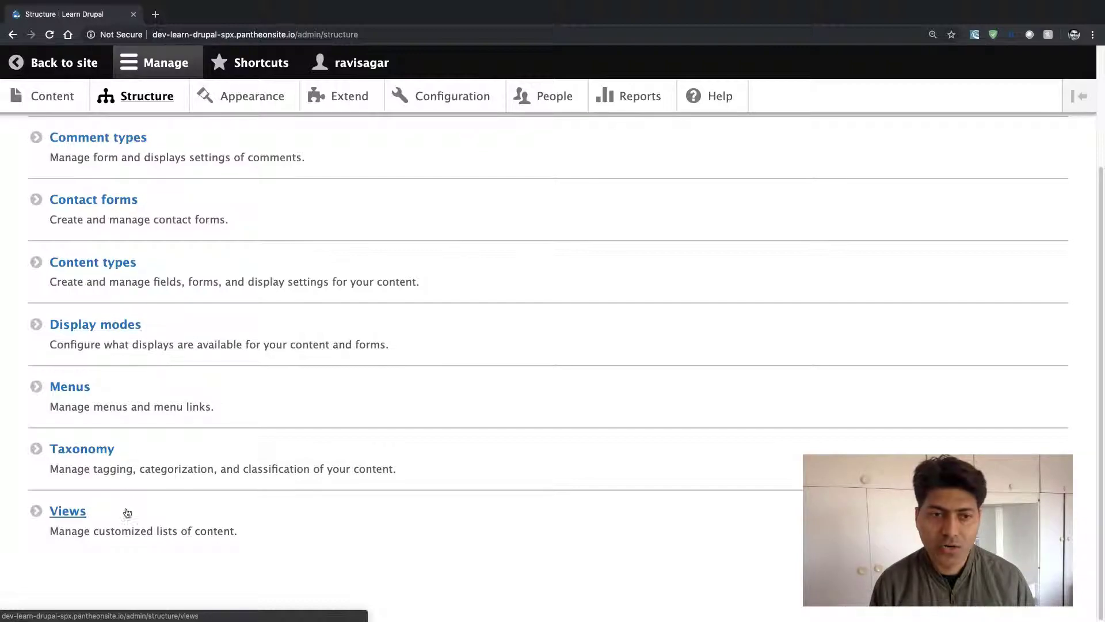
left_click(68, 511)
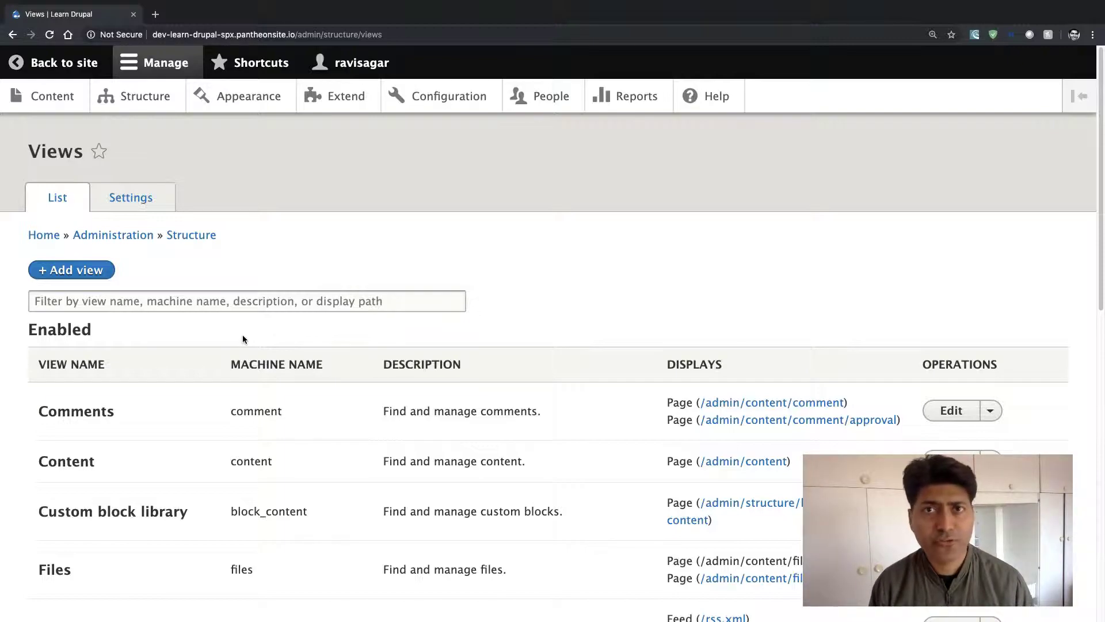
scroll(242, 338, "down", 5)
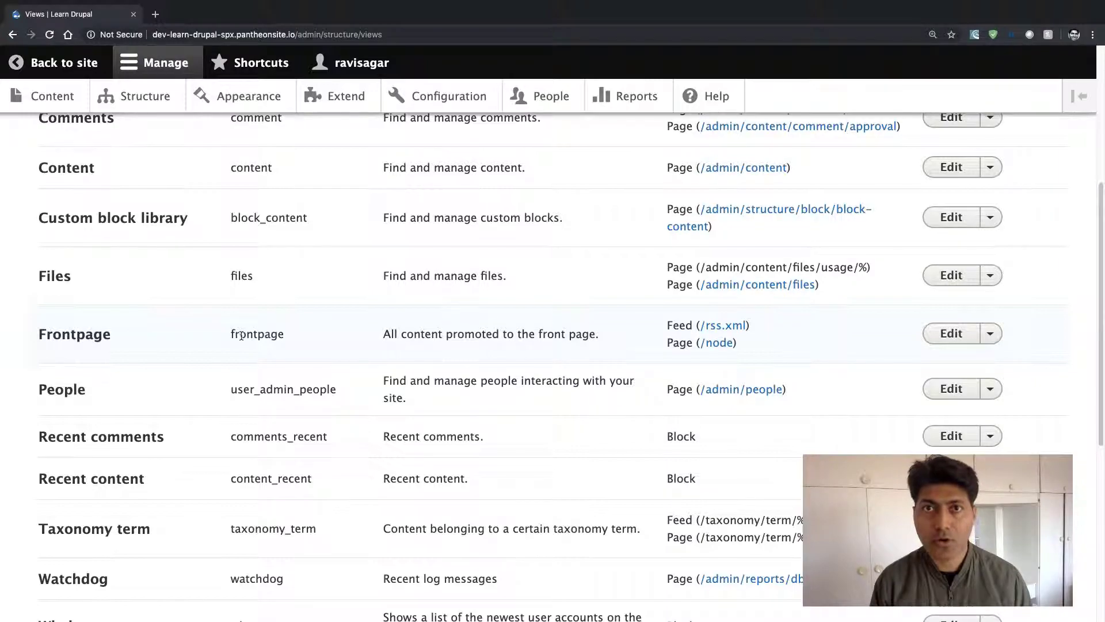
scroll(241, 336, "up", 5)
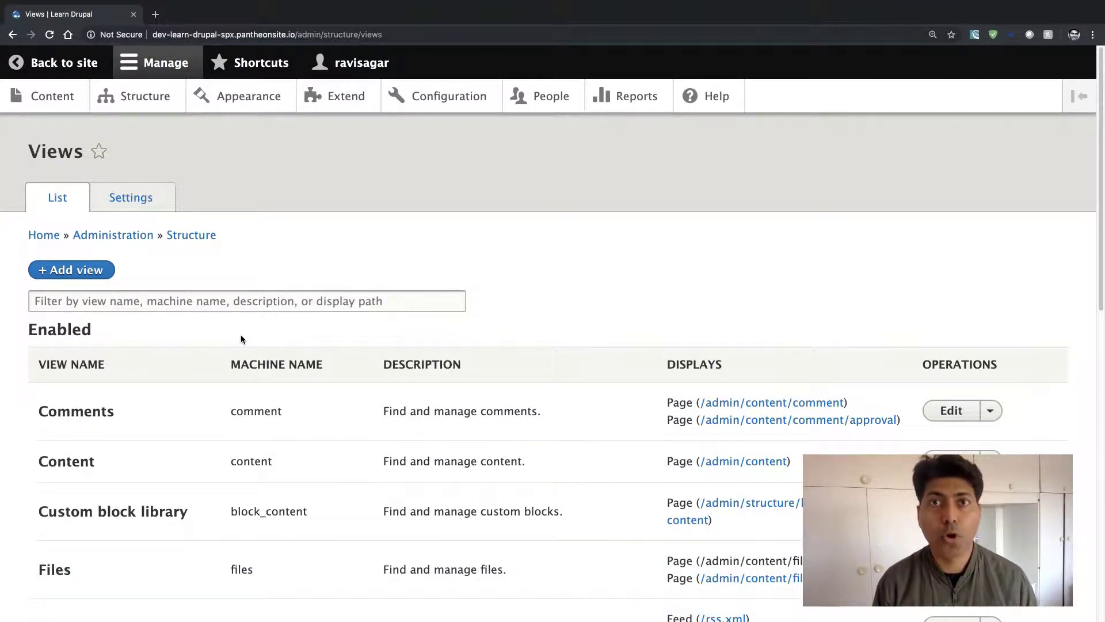
- Start a new view and name it "Recent content"
left_click(69, 271)
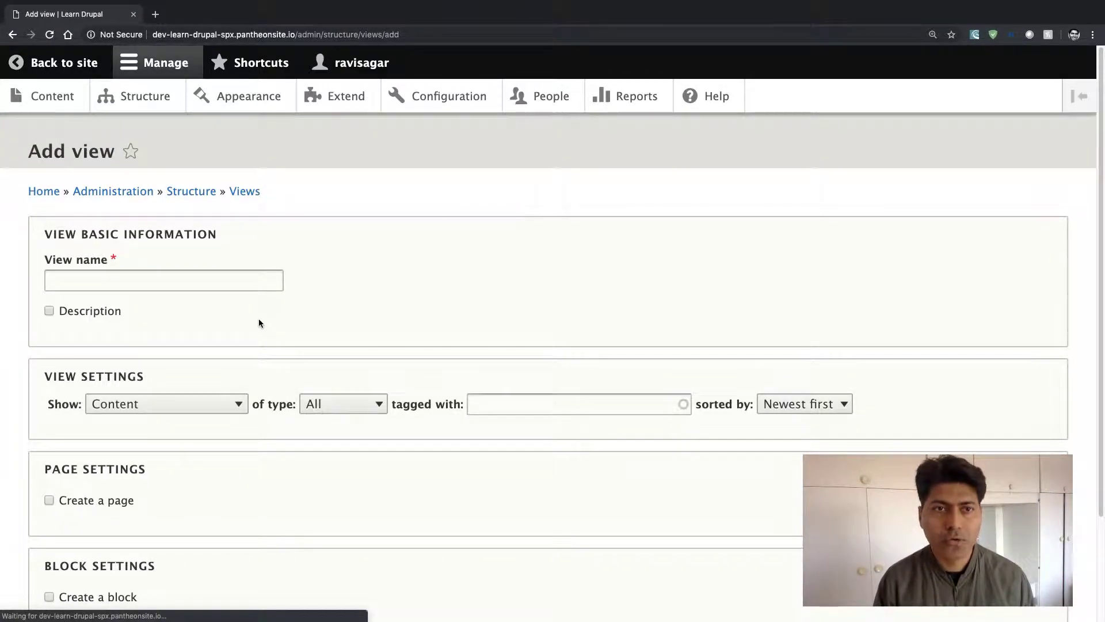
left_click(170, 278)
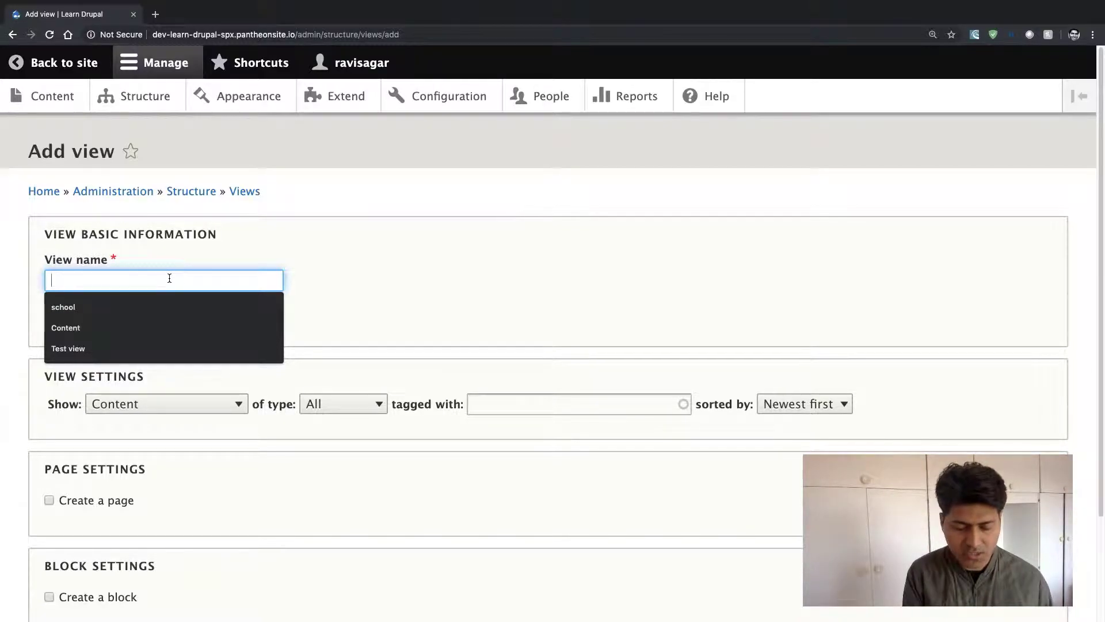
type("Recen")
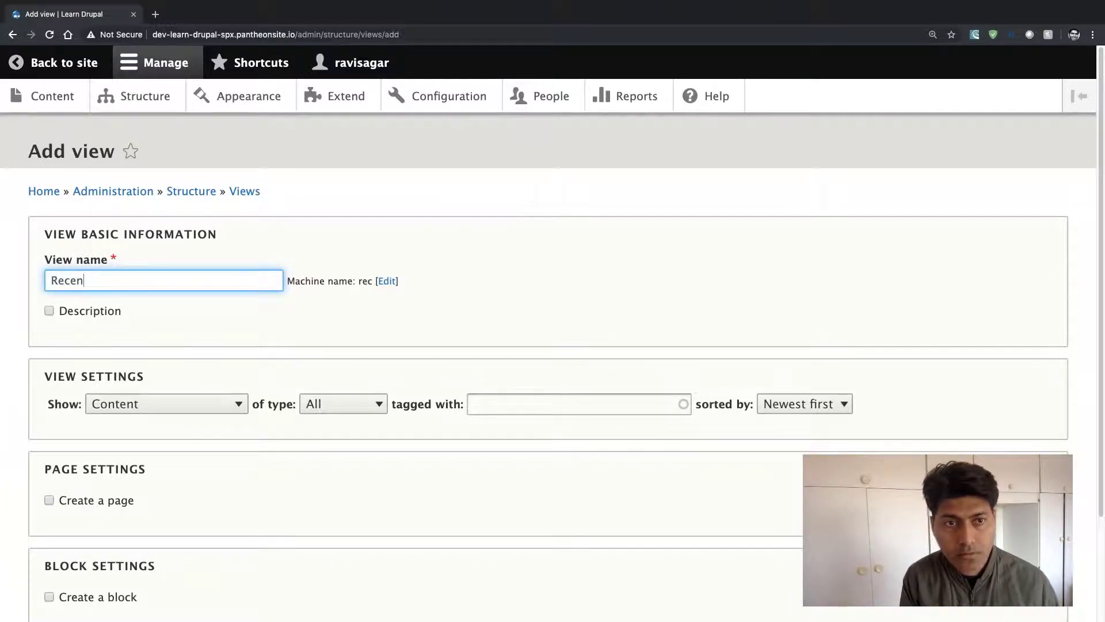
type("t content")
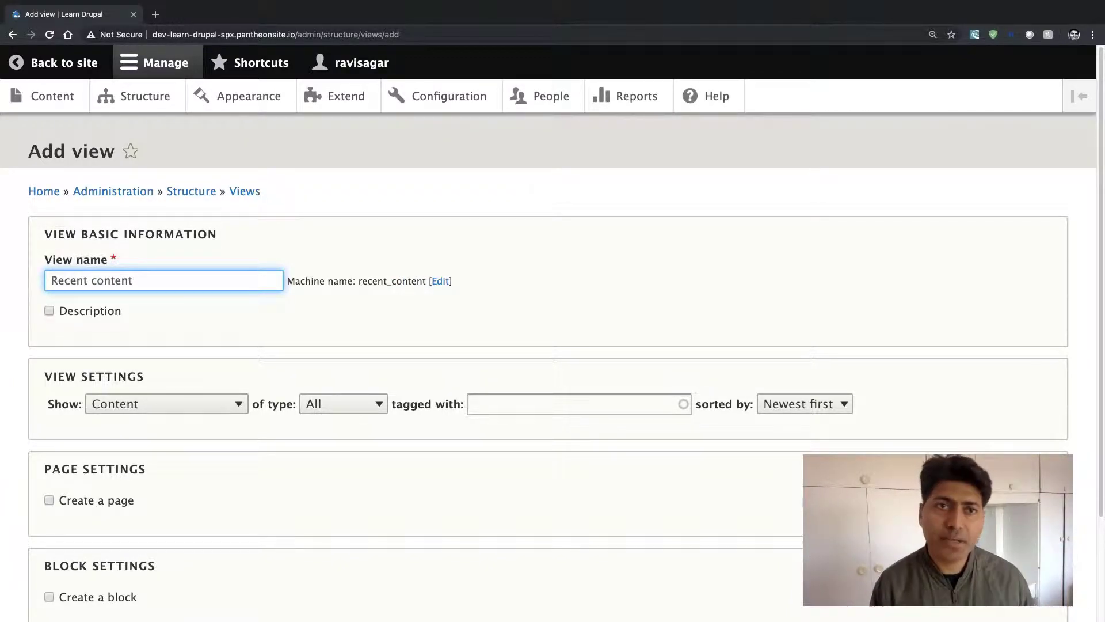
- Enable block creation for the new view and compare the block title with the view name
scroll(157, 296, "down", 3)
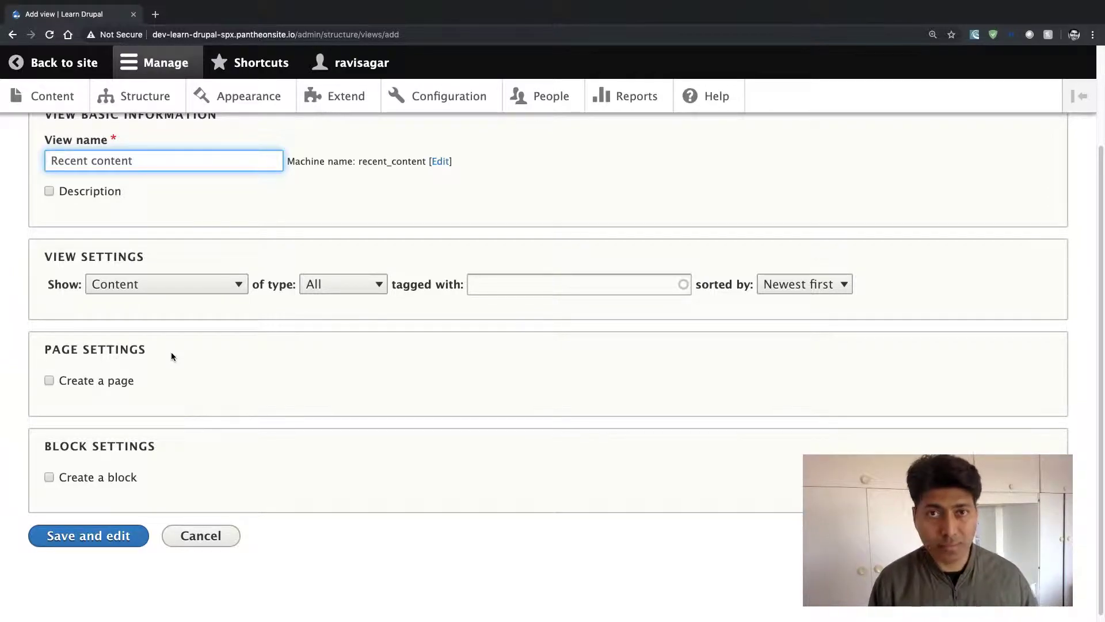
scroll(92, 175, "up", 1)
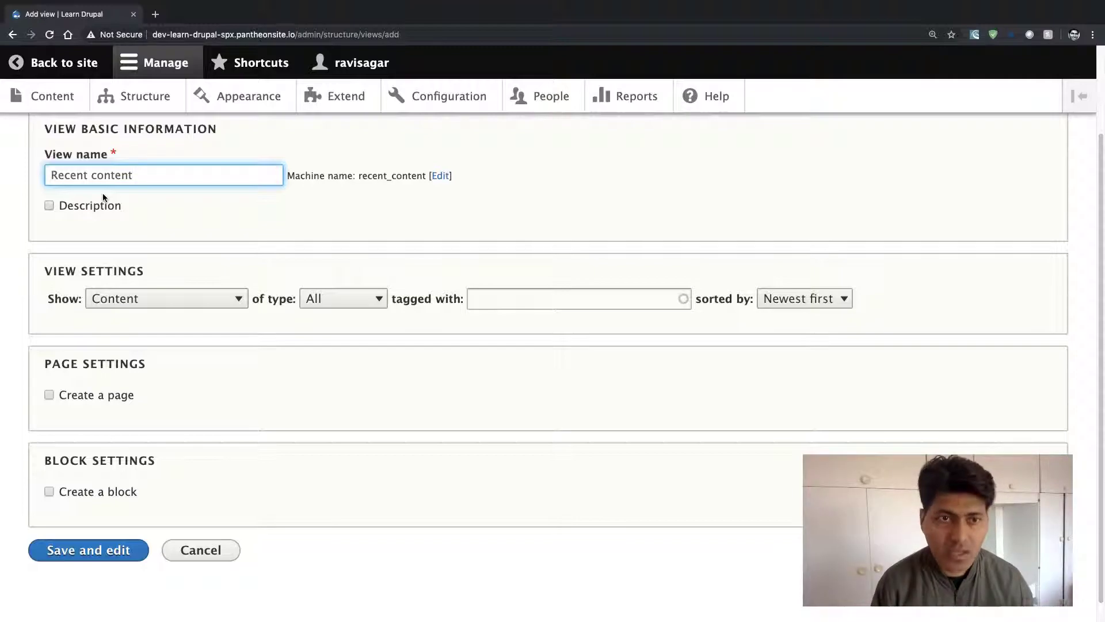
left_click(49, 491)
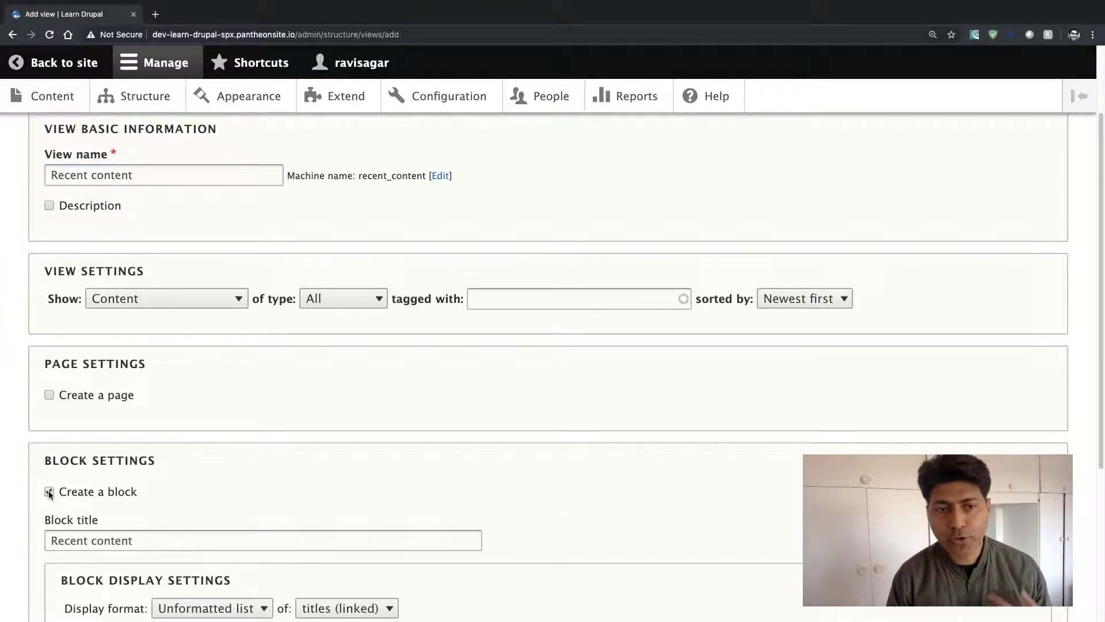
scroll(49, 494, "down", 1)
scroll(49, 494, "down", 5)
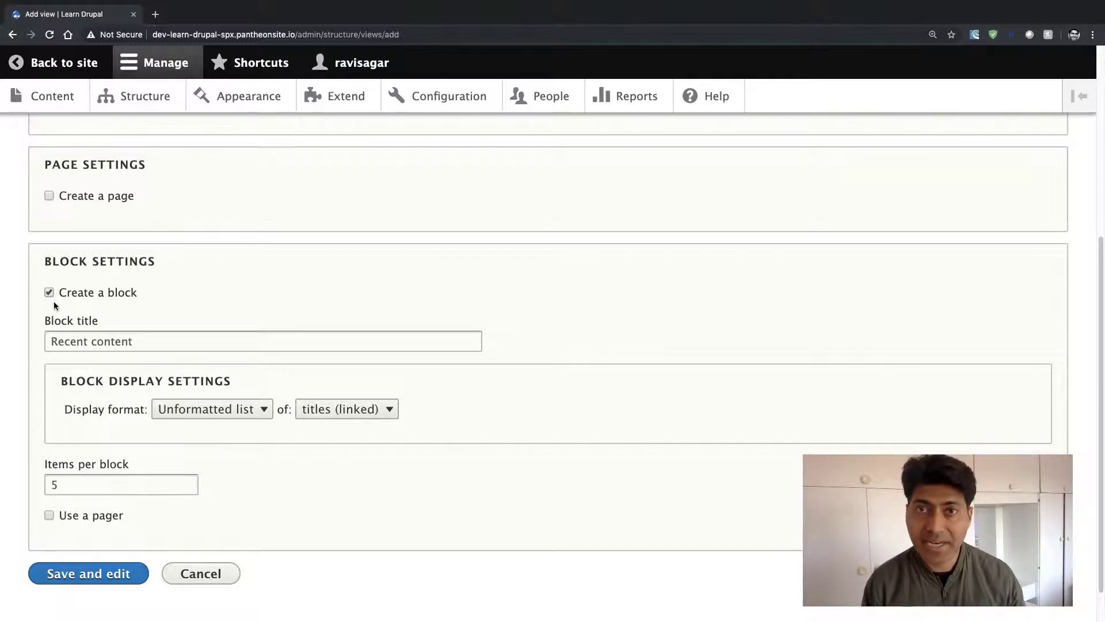
left_click(154, 347)
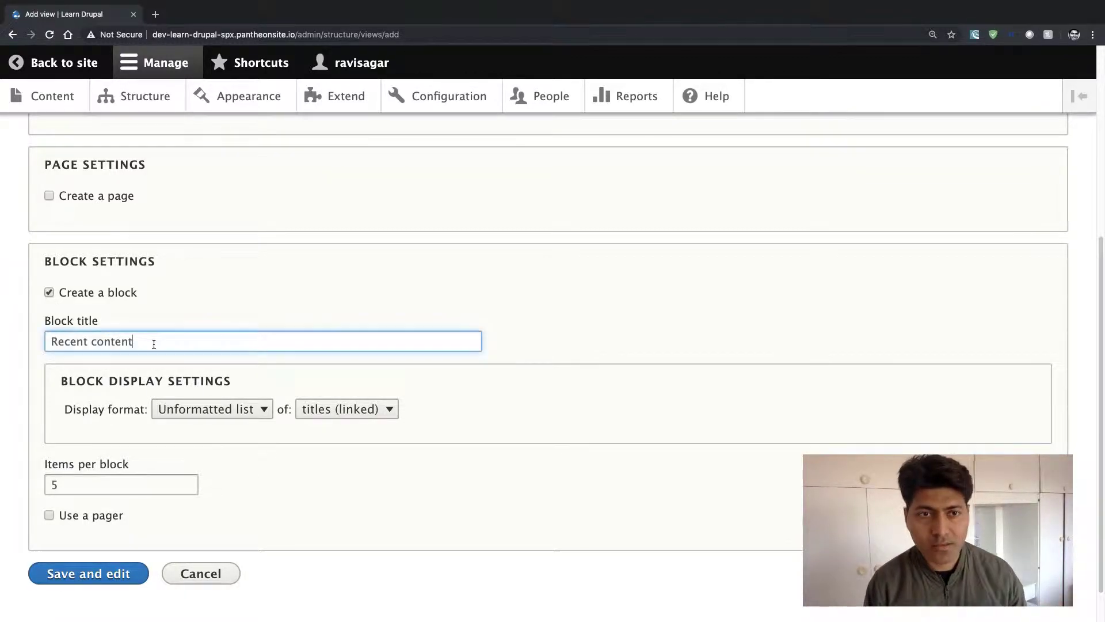
scroll(153, 348, "up", 8)
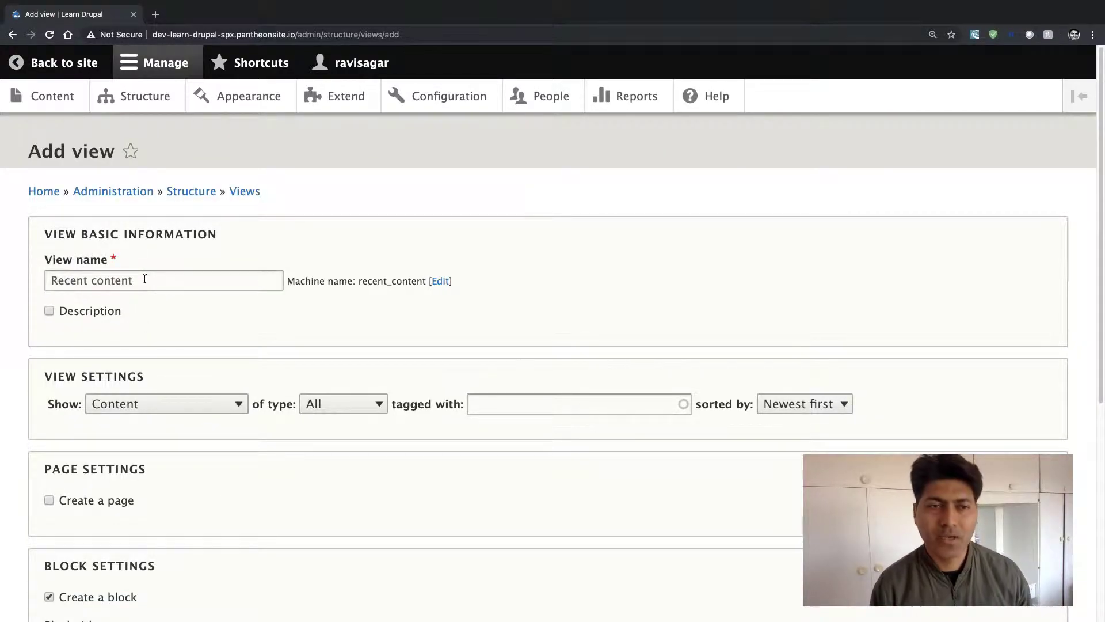
scroll(144, 279, "down", 8)
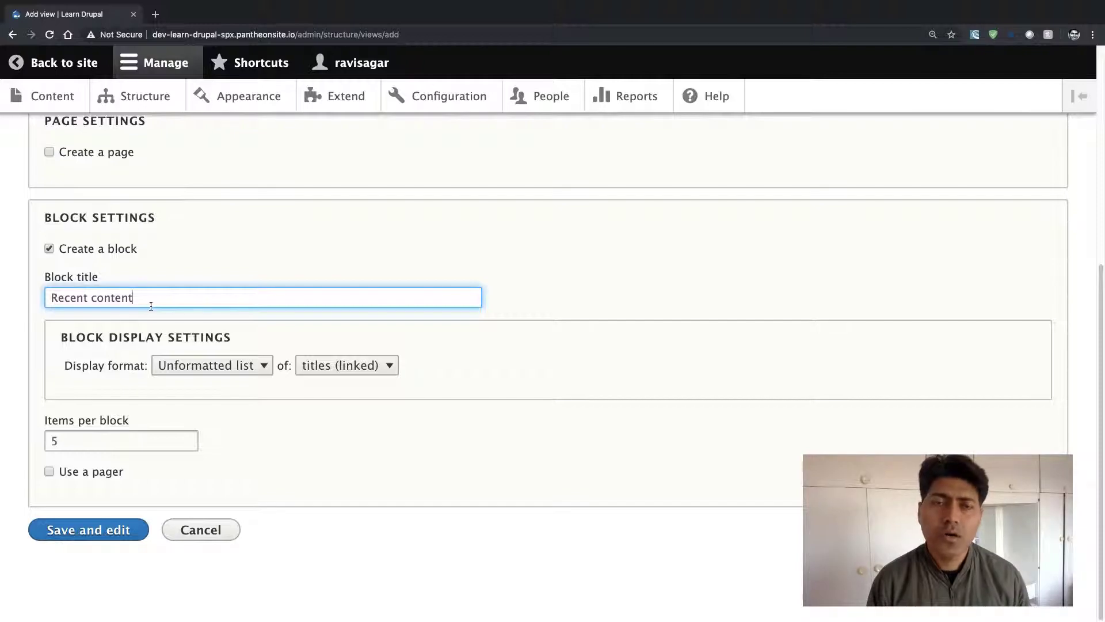
- Set the block's display format to an HTML List of titles (linked) and save the view
left_click(251, 371)
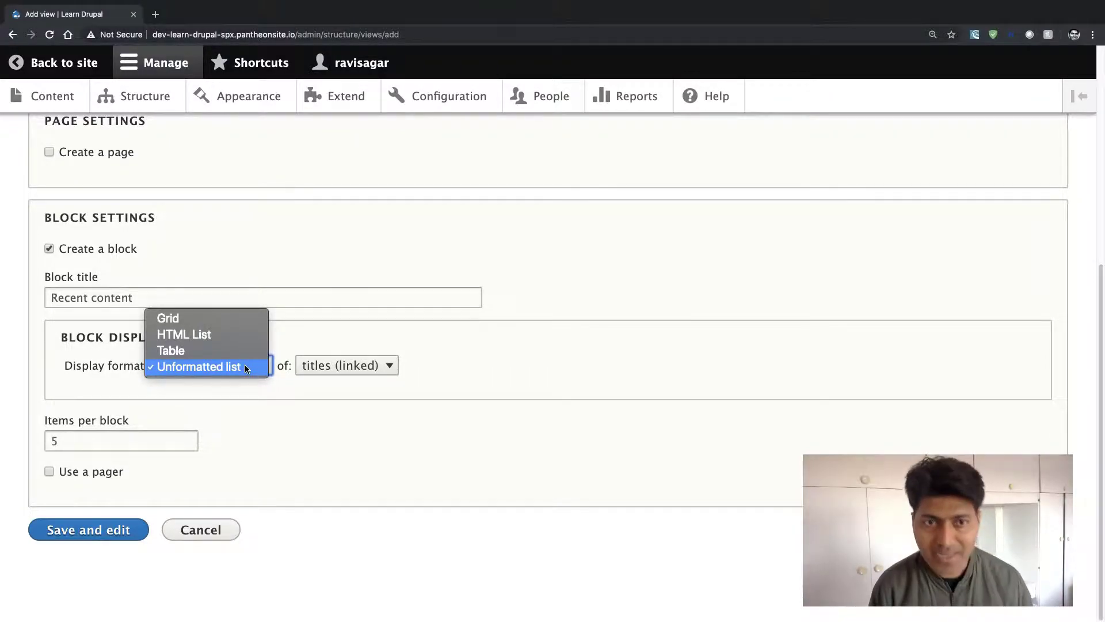
left_click(214, 336)
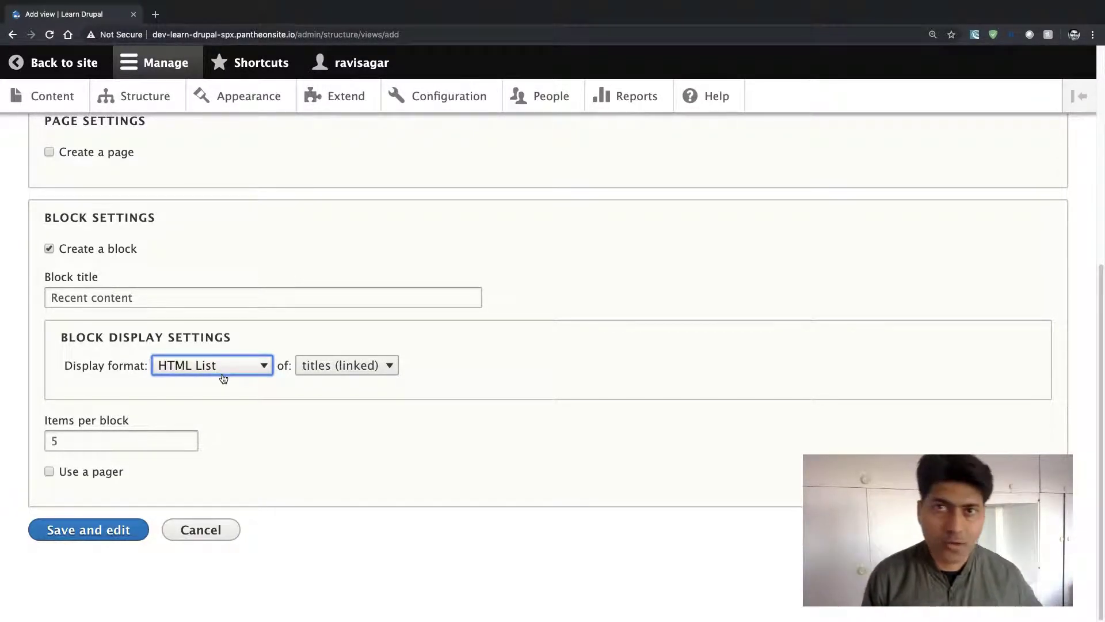
left_click(381, 371)
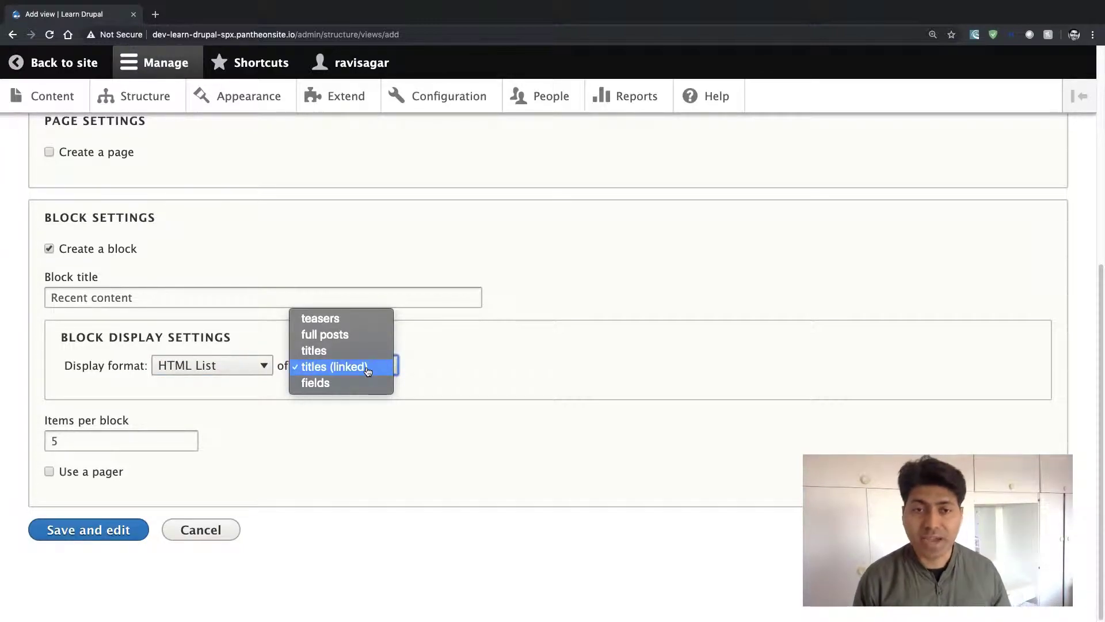
left_click(454, 375)
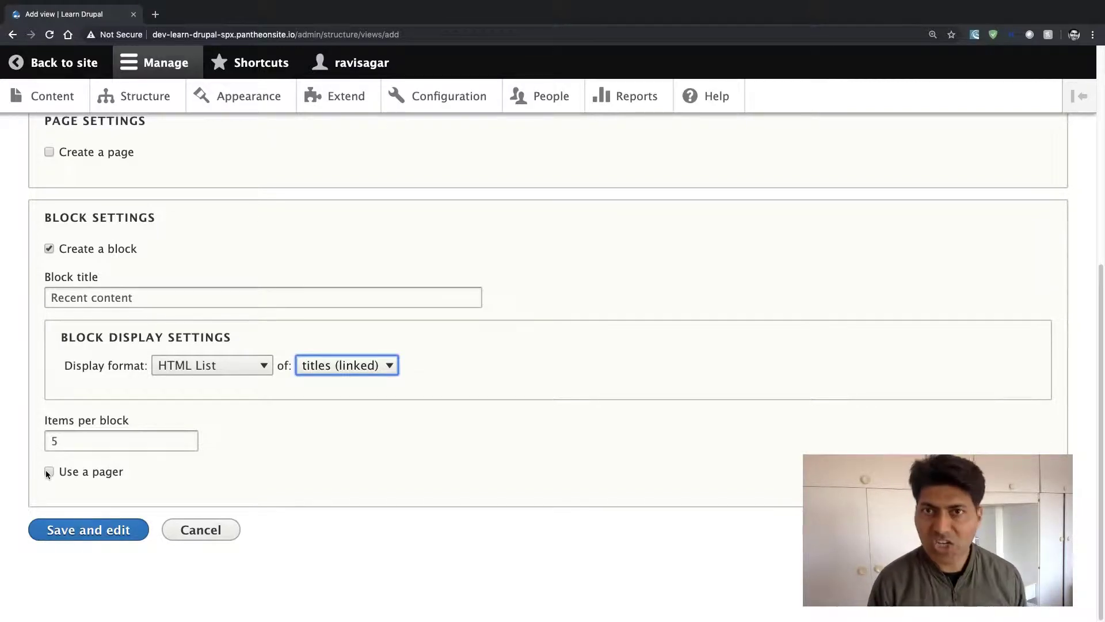
left_click(81, 534)
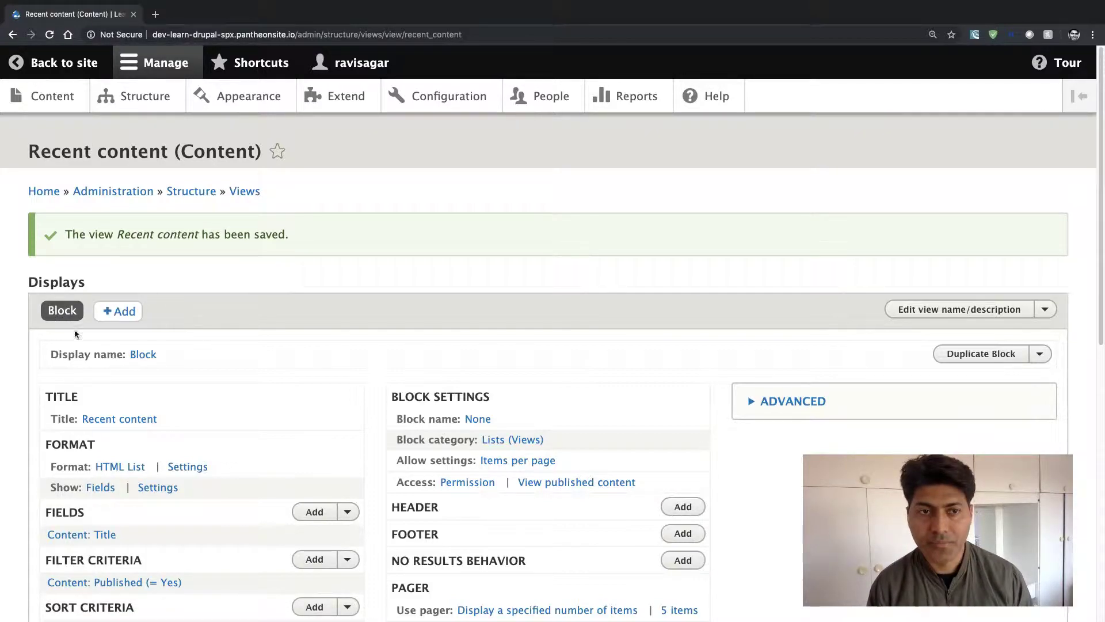
- Change the block display's administrative name to "Recent content block" and apply it
left_click(141, 355)
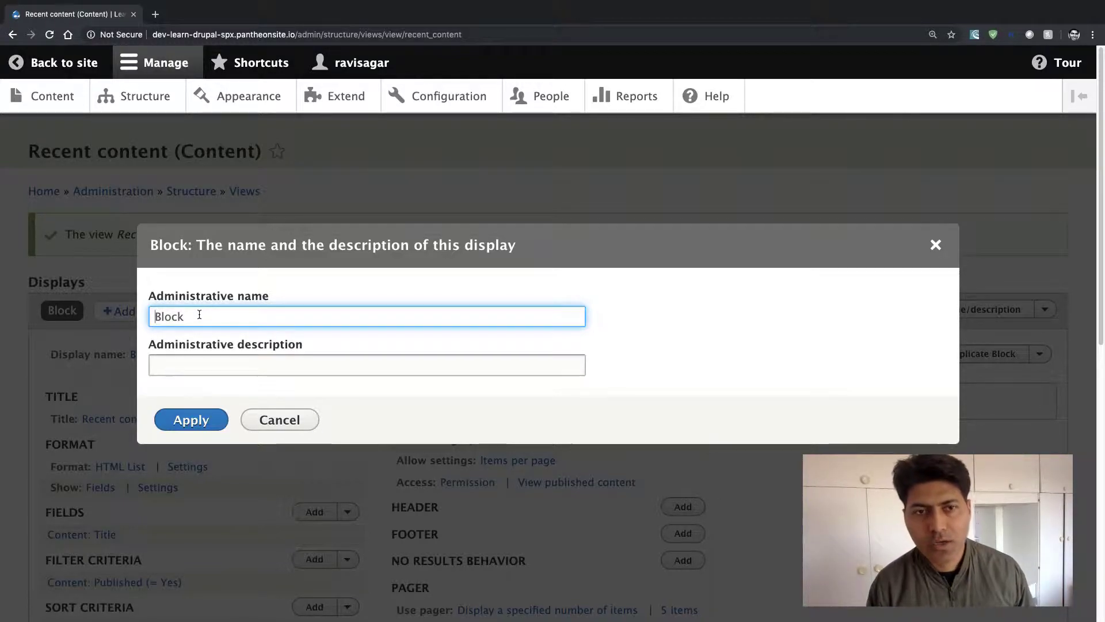
left_click_drag(190, 315, 154, 312)
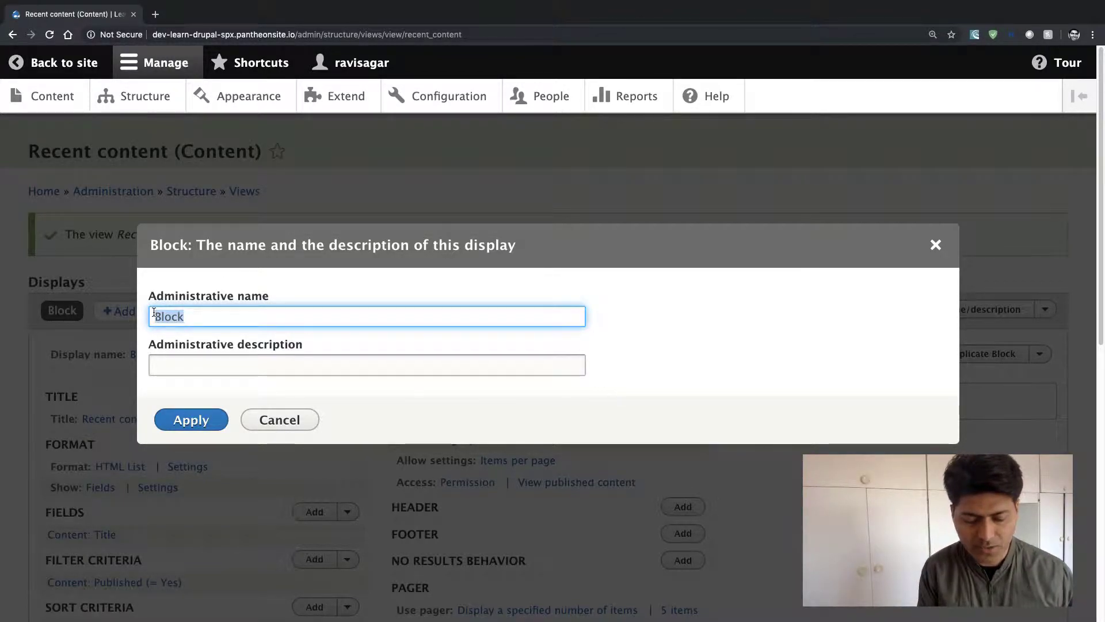
type("Recent content ")
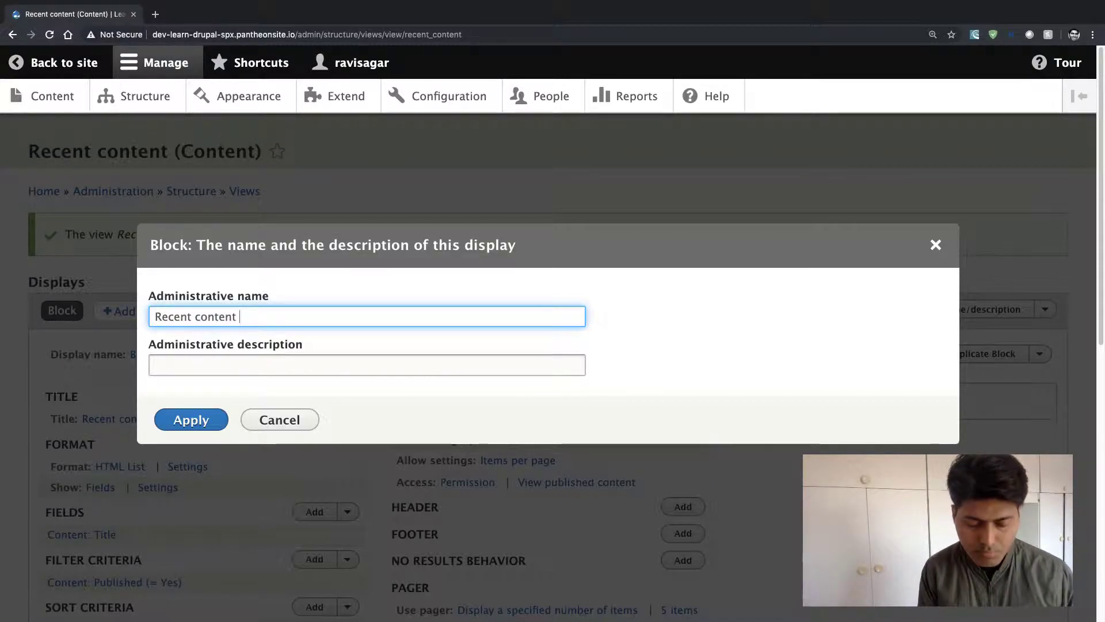
type("block")
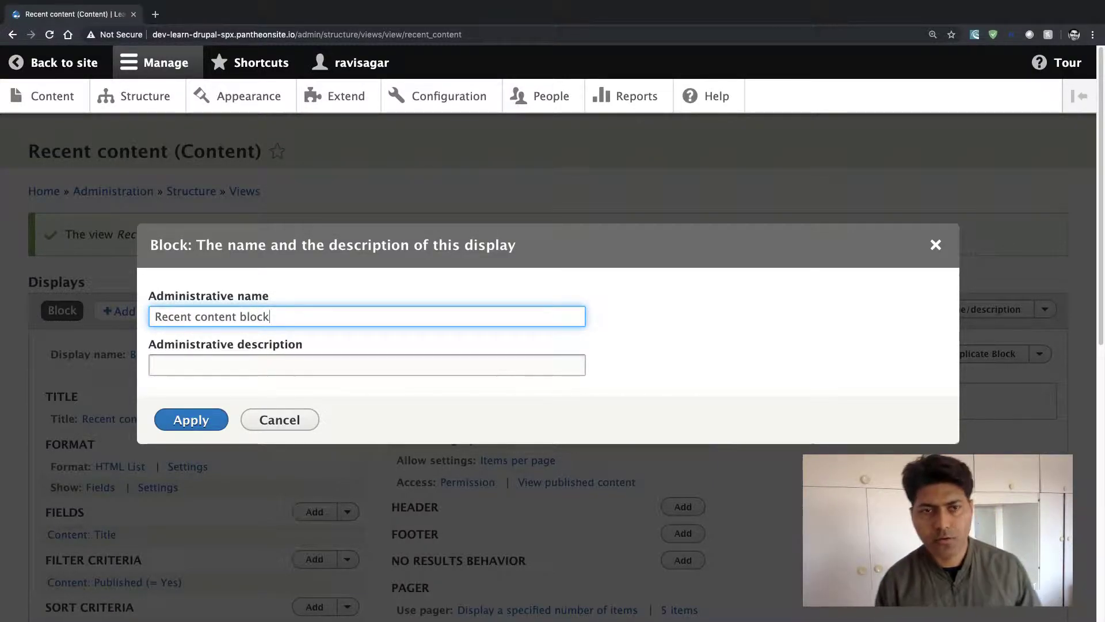
left_click(192, 419)
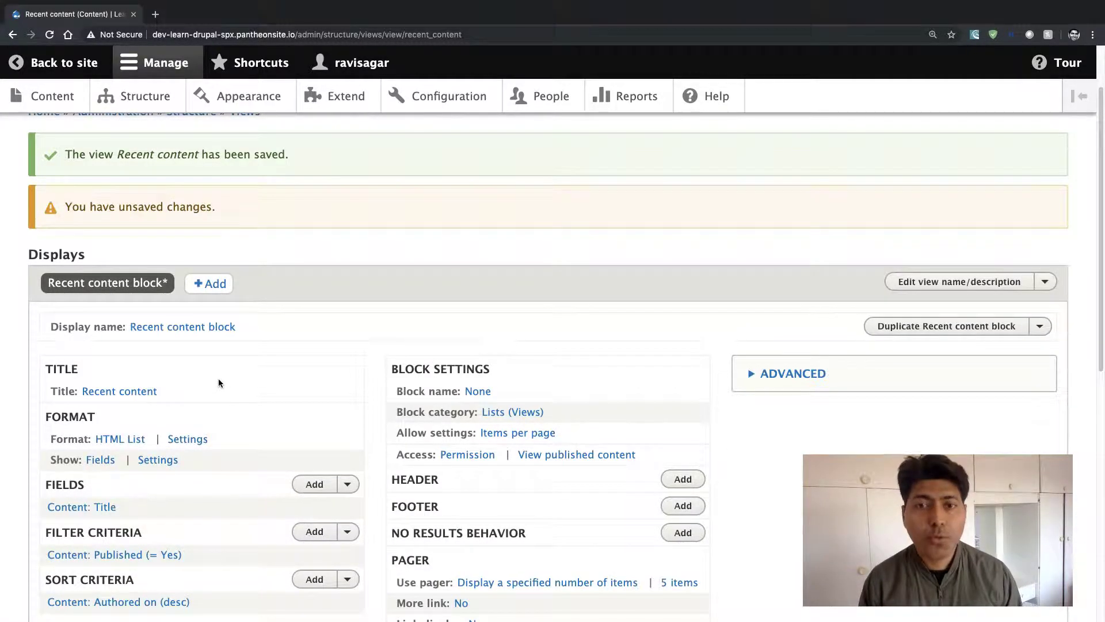
- Examine the view's preview, checking the block title and the listed content
scroll(219, 383, "down", 10)
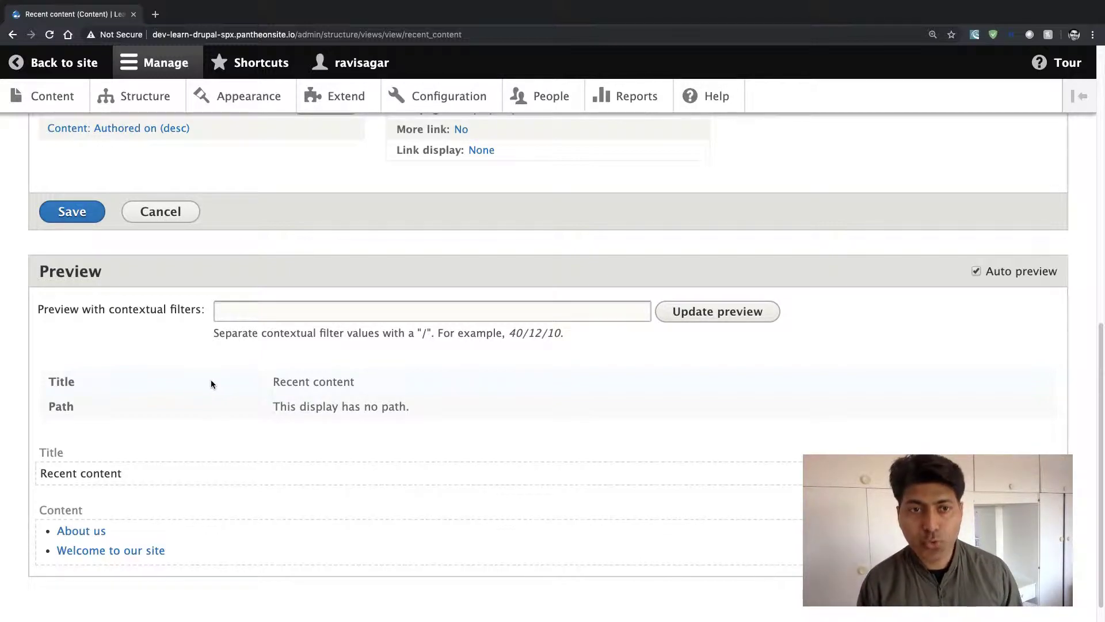
scroll(212, 382, "up", 5)
scroll(211, 382, "down", 5)
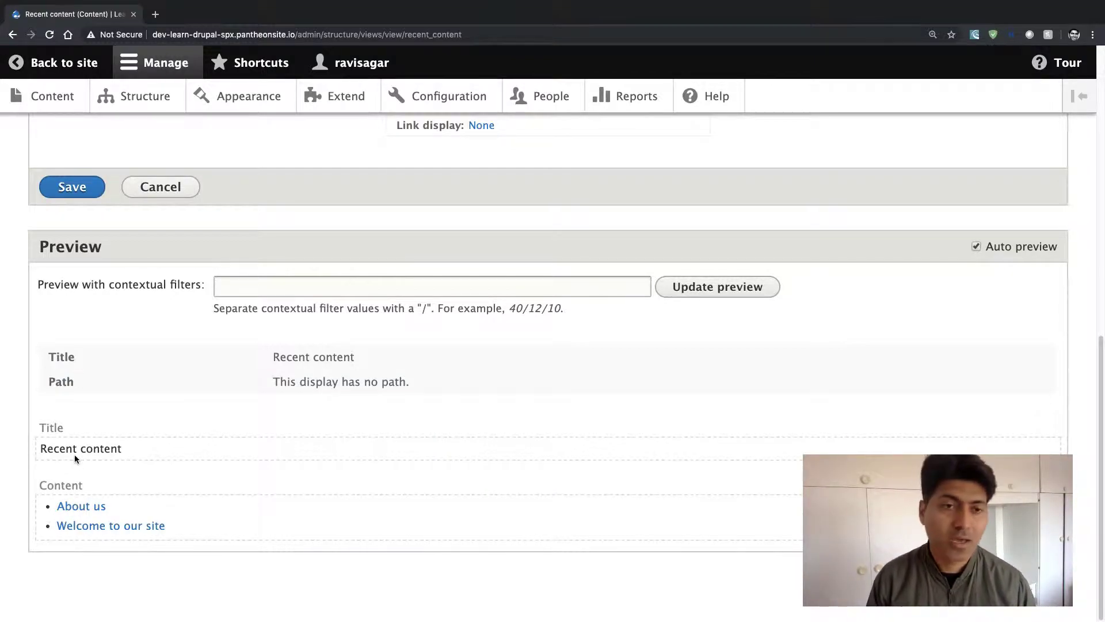
triple_click(56, 447)
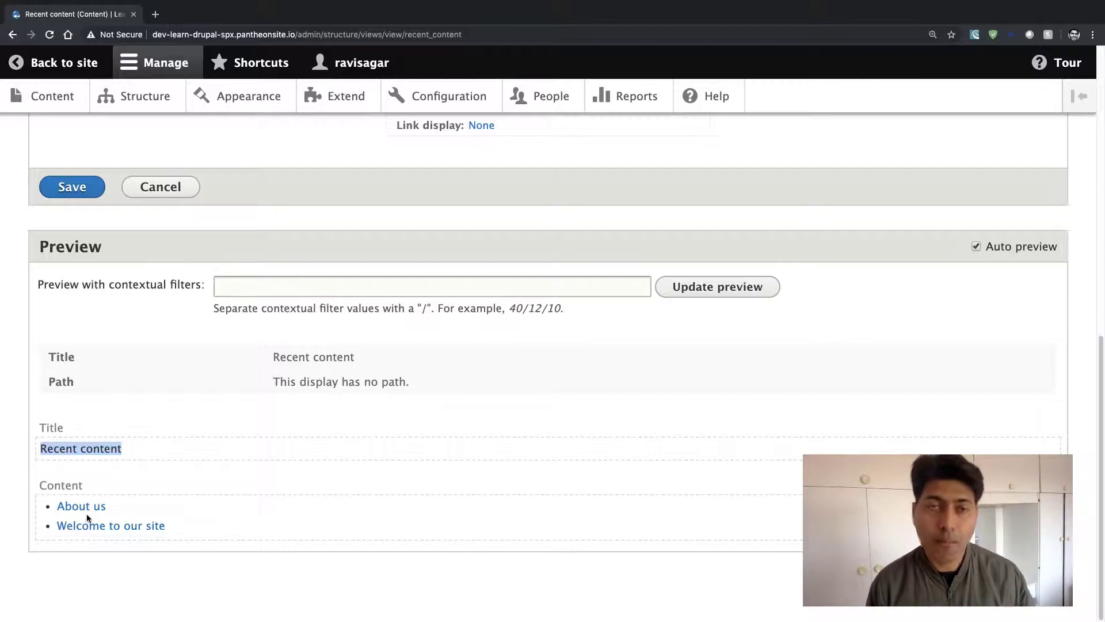
- Check the pager options for the number of items the block displays and the offset, and close them
scroll(86, 515, "up", 6)
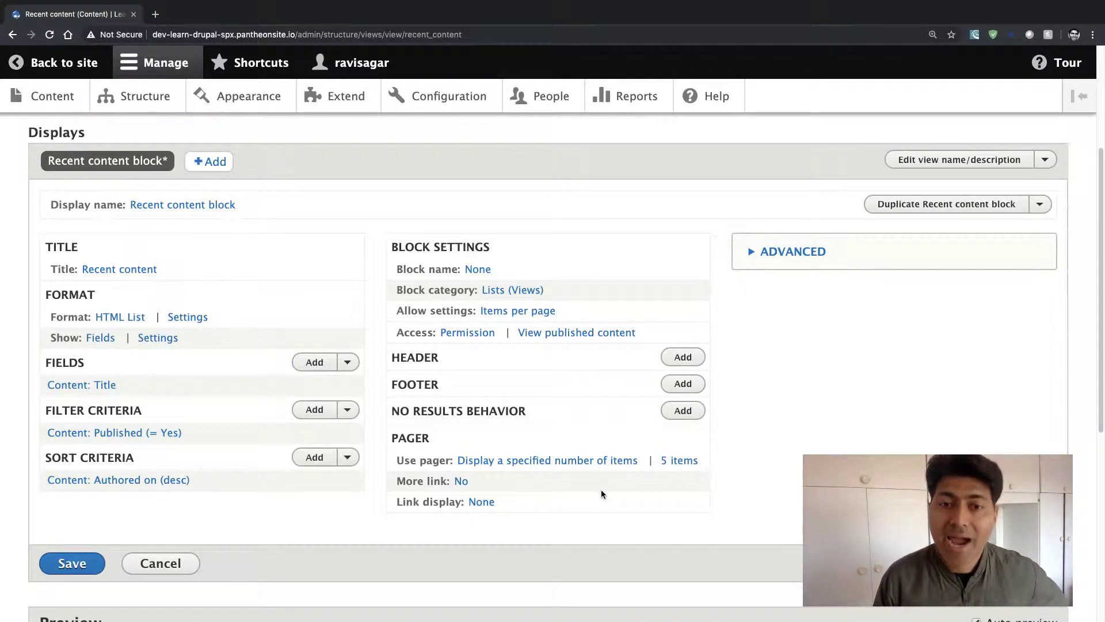
double_click(409, 438)
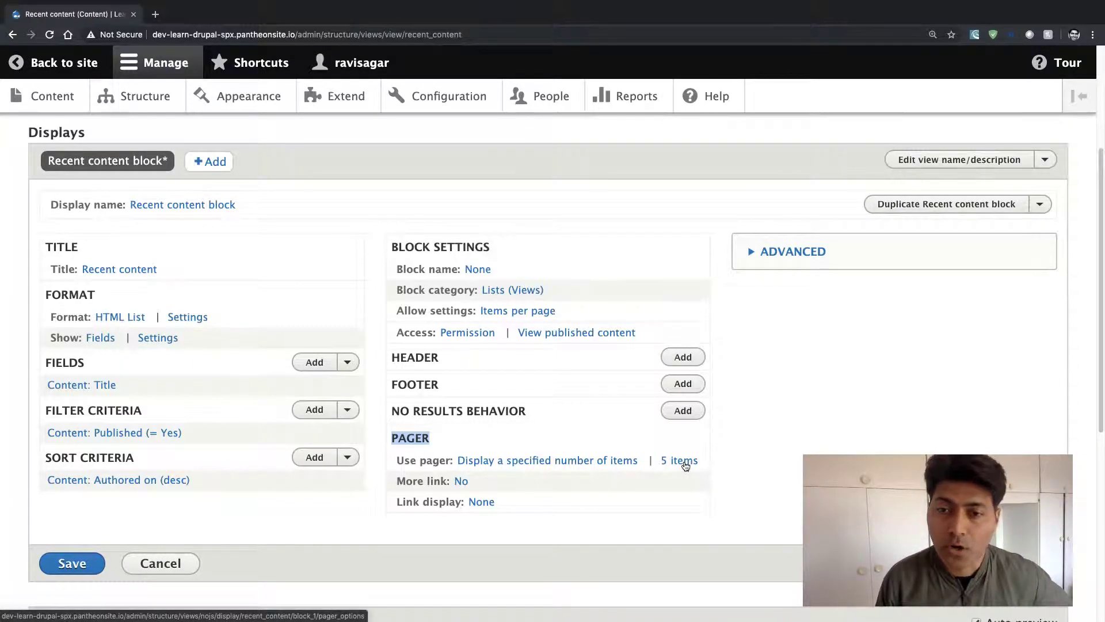
left_click(684, 461)
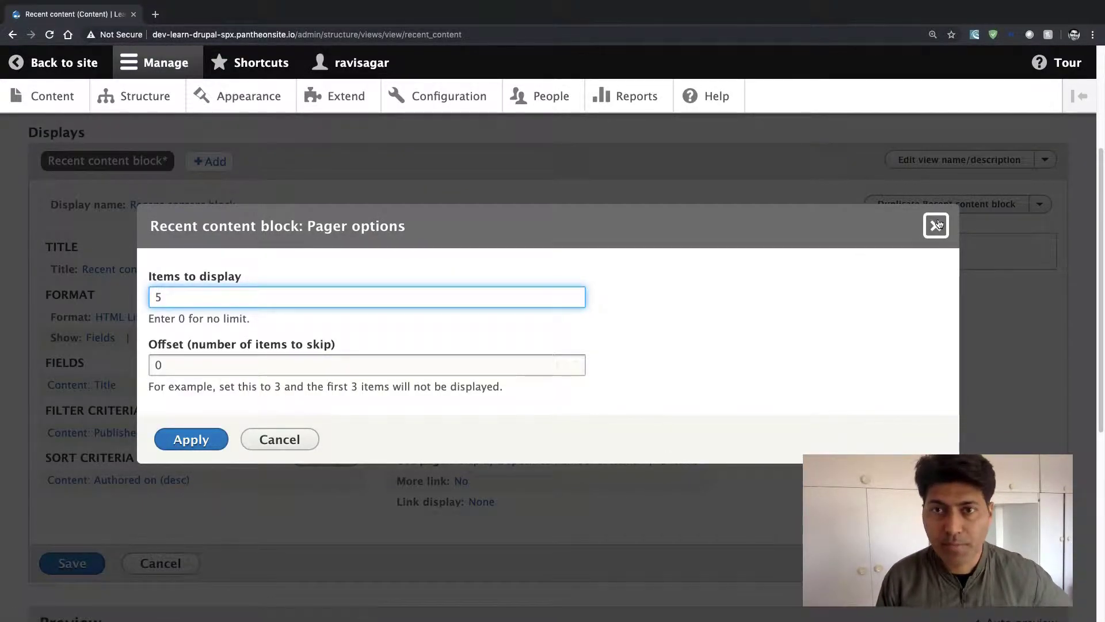
left_click(935, 226)
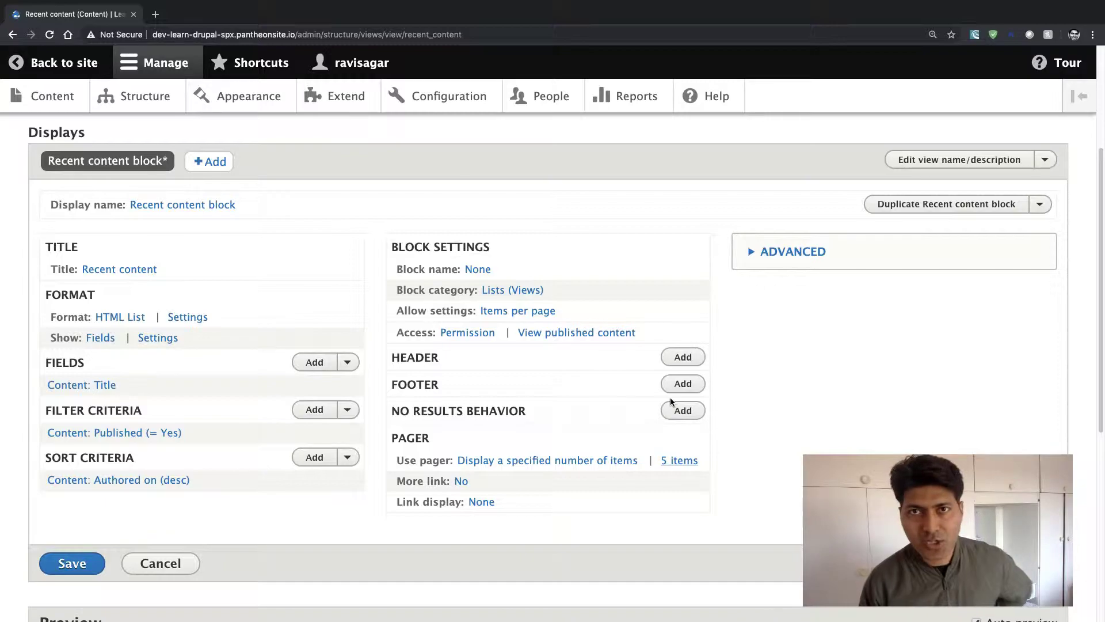
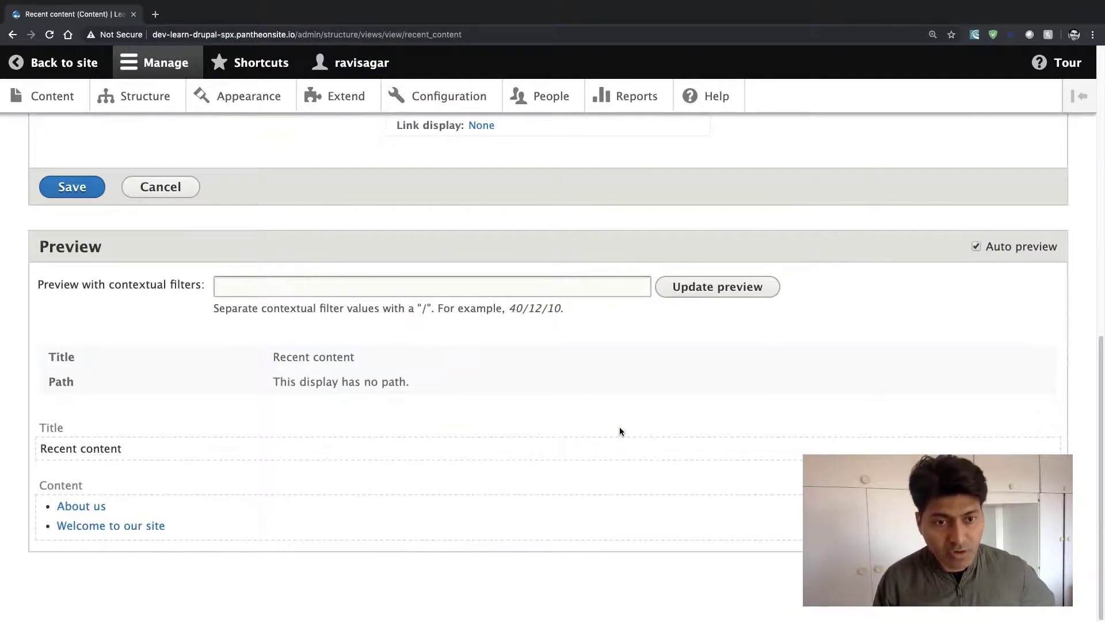
- Compare the previewed content list with the view's filter criteria, sort criteria and pager settings
scroll(618, 431, "up", 3)
scroll(617, 431, "down", 3)
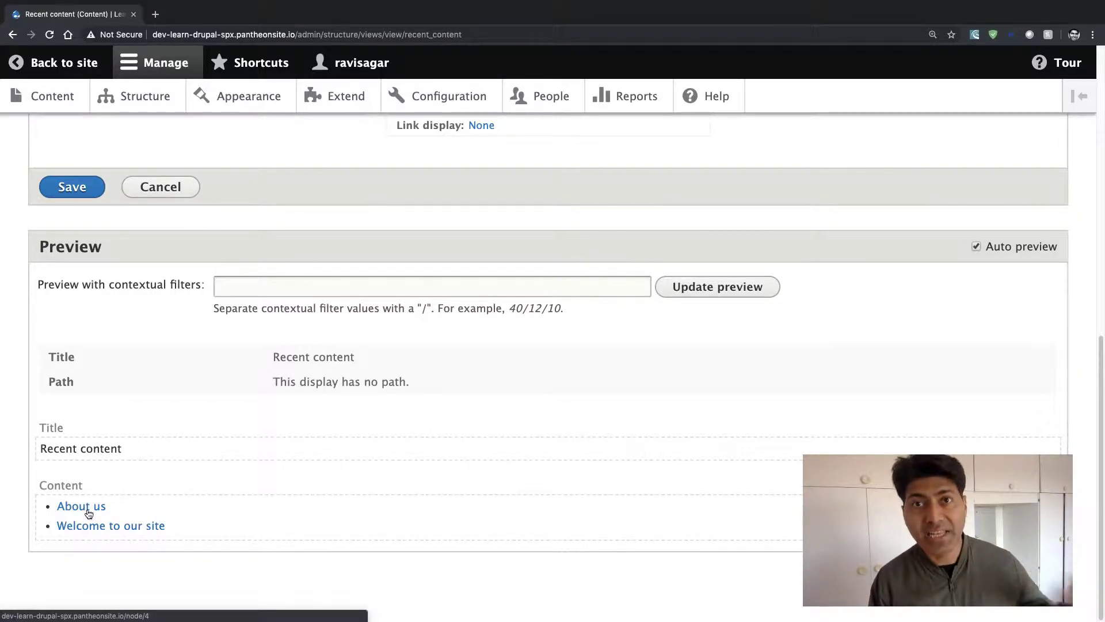
scroll(88, 512, "up", 5)
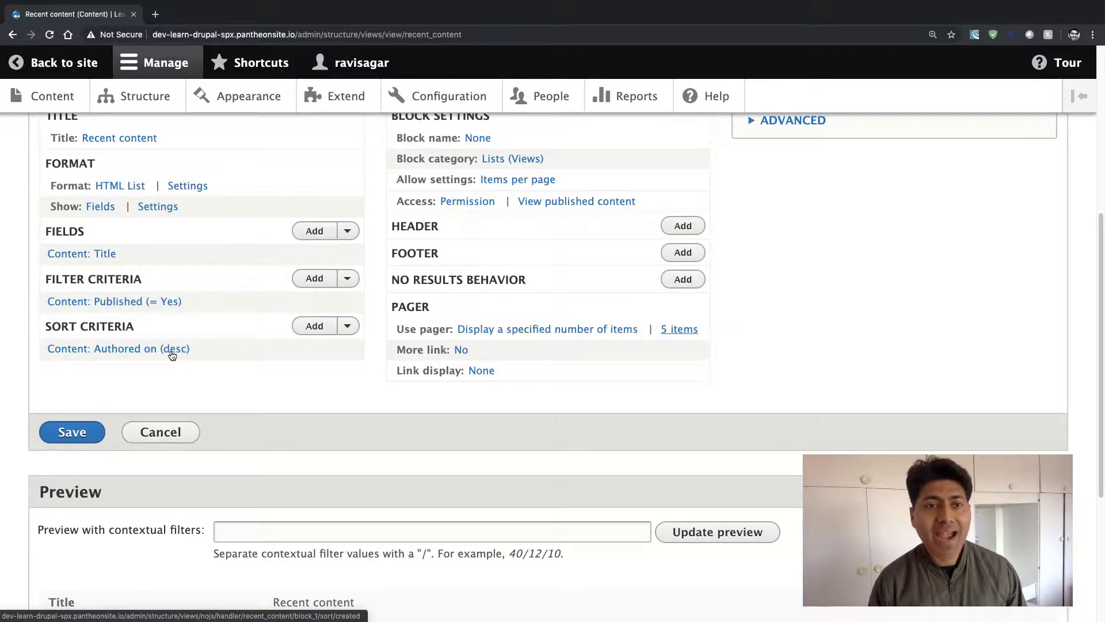
scroll(171, 355, "down", 2)
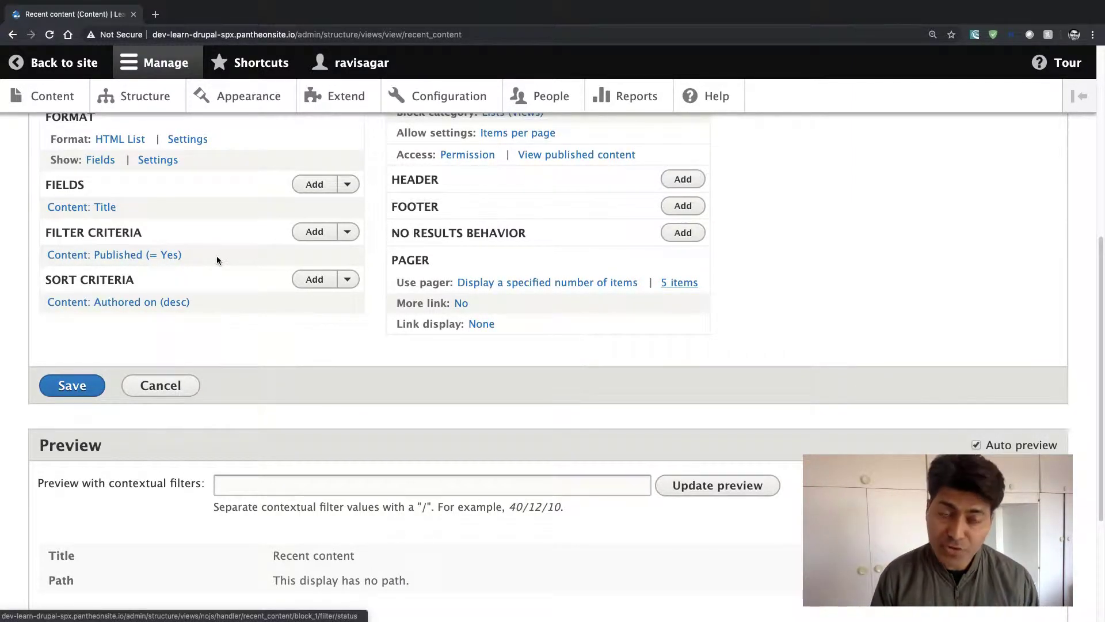
scroll(205, 263, "down", 4)
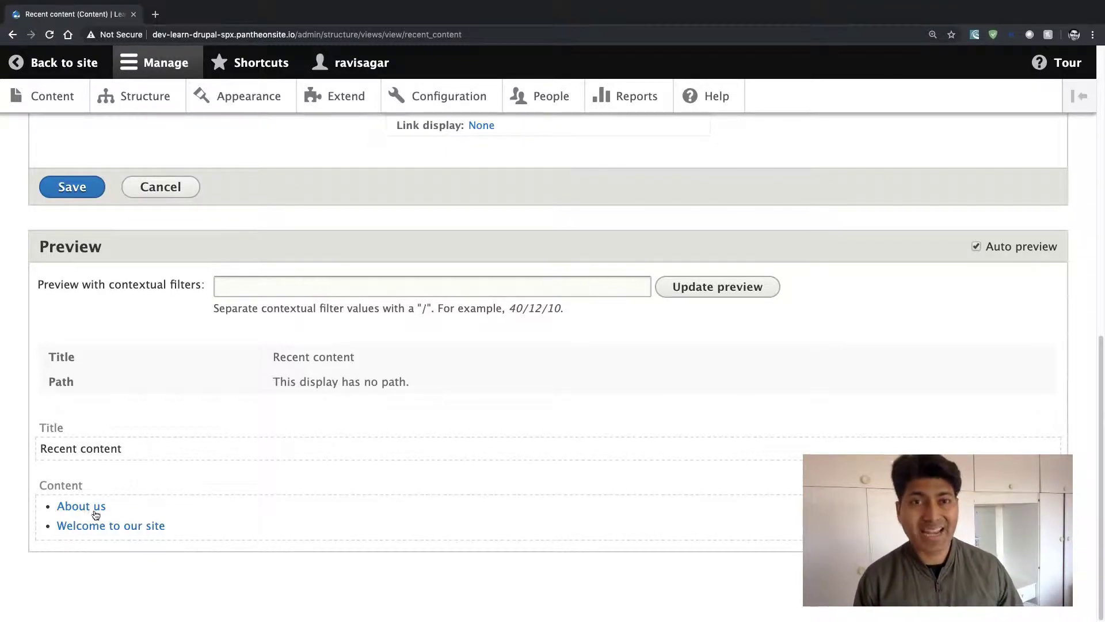
scroll(95, 507, "up", 3)
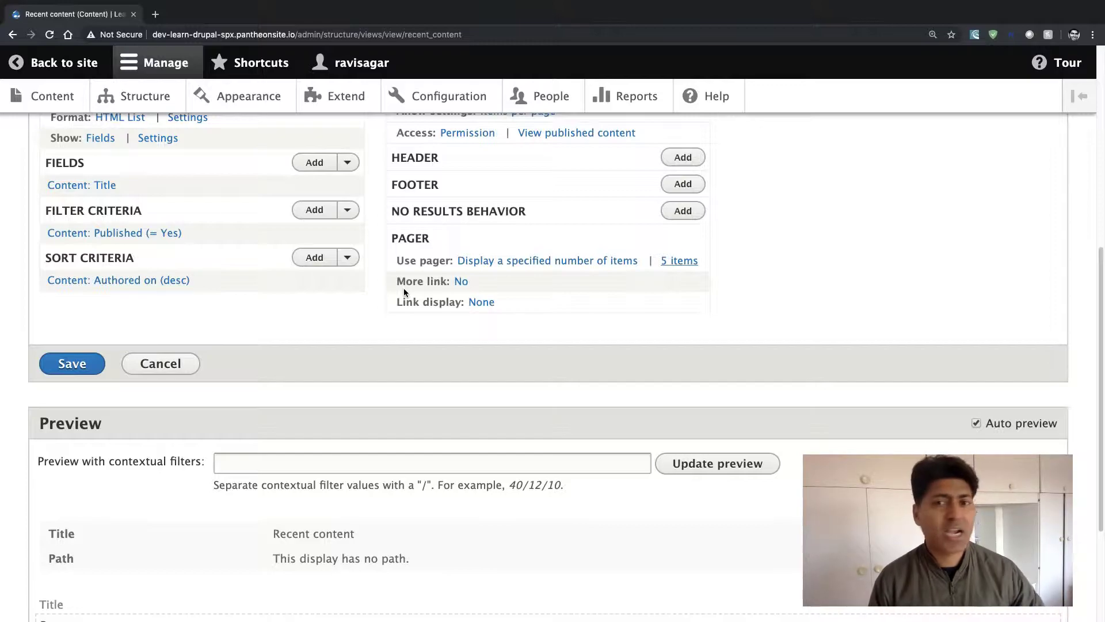
scroll(404, 292, "up", 3)
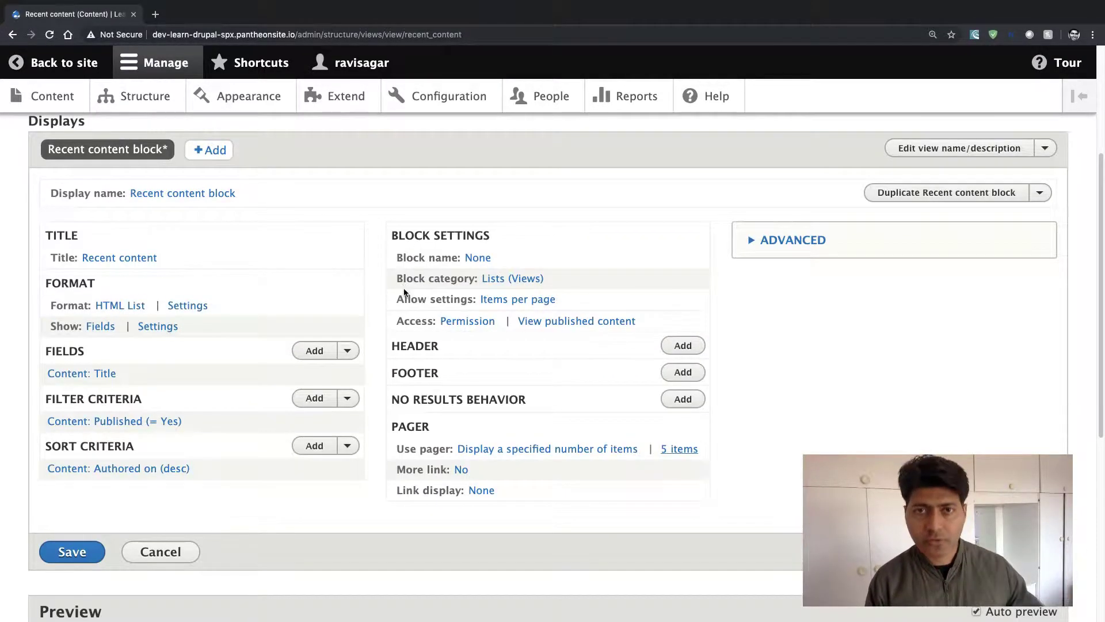
scroll(404, 292, "up", 3)
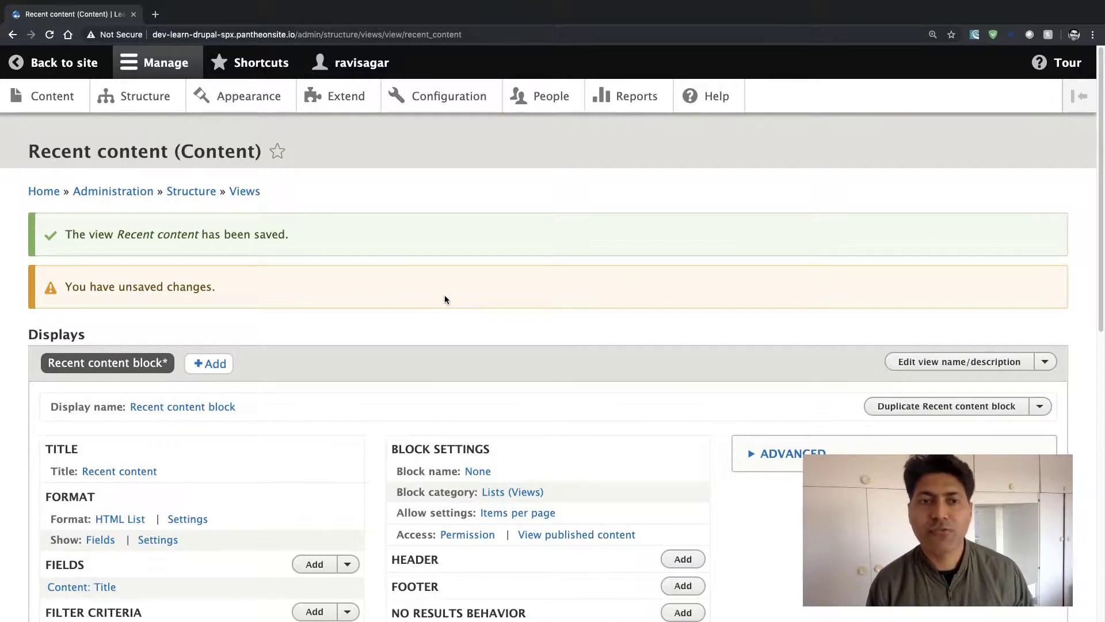
- Save the Recent content view and open the site's block layout page
scroll(609, 371, "down", 10)
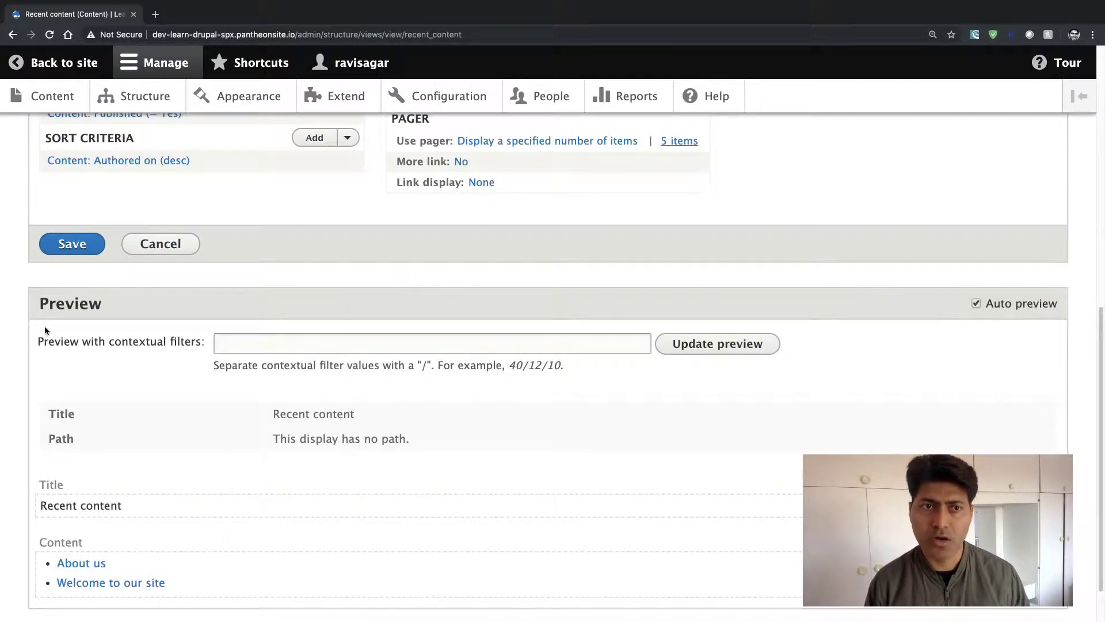
left_click(69, 245)
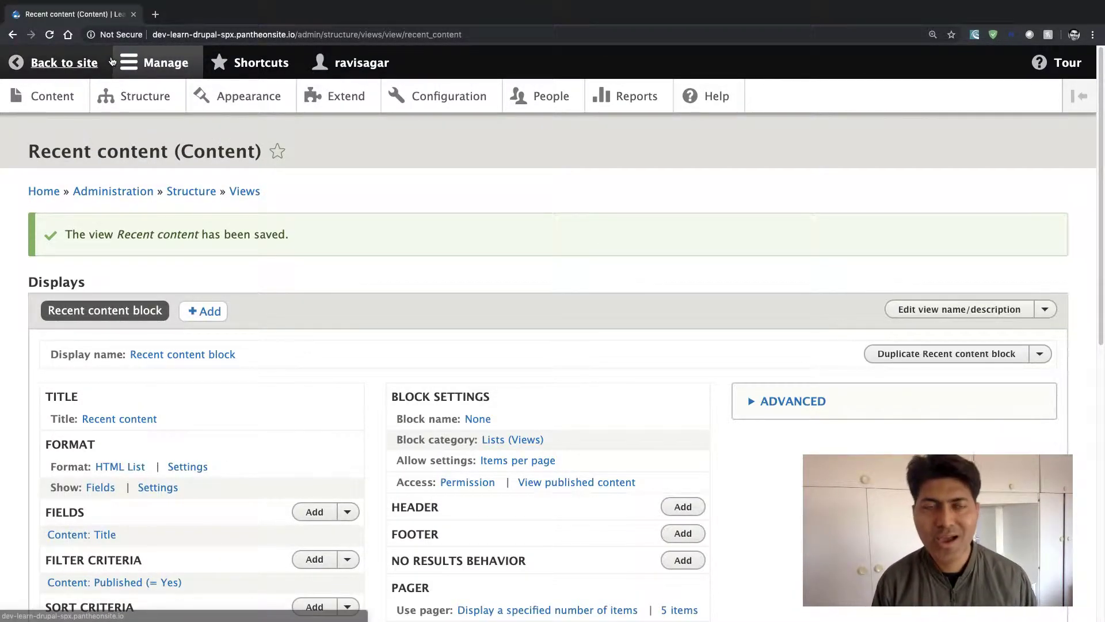
left_click(152, 99)
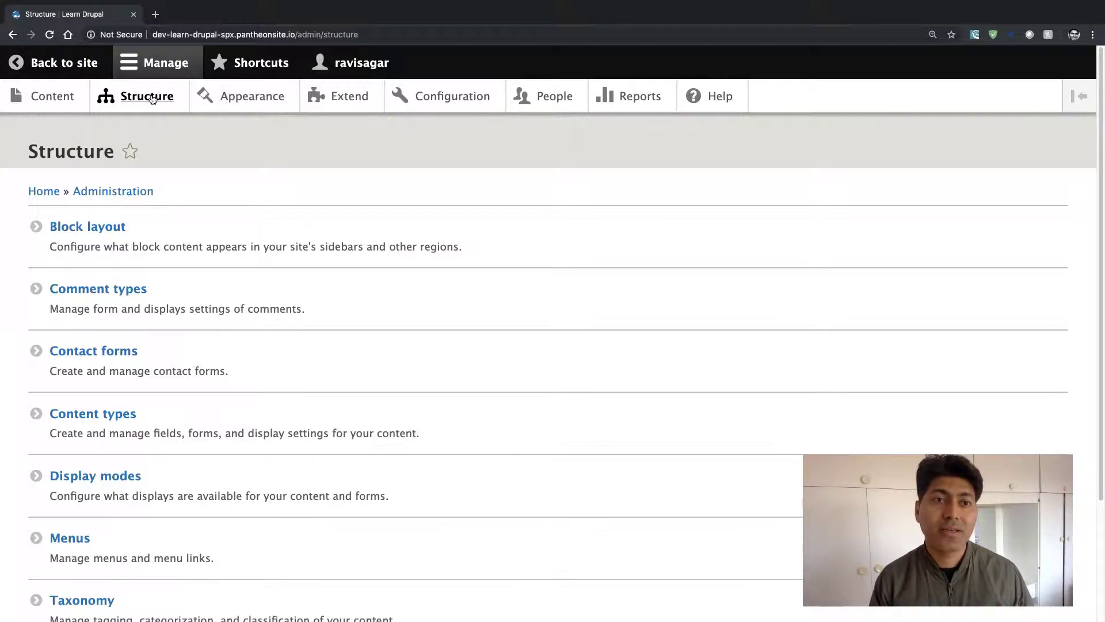
left_click(111, 228)
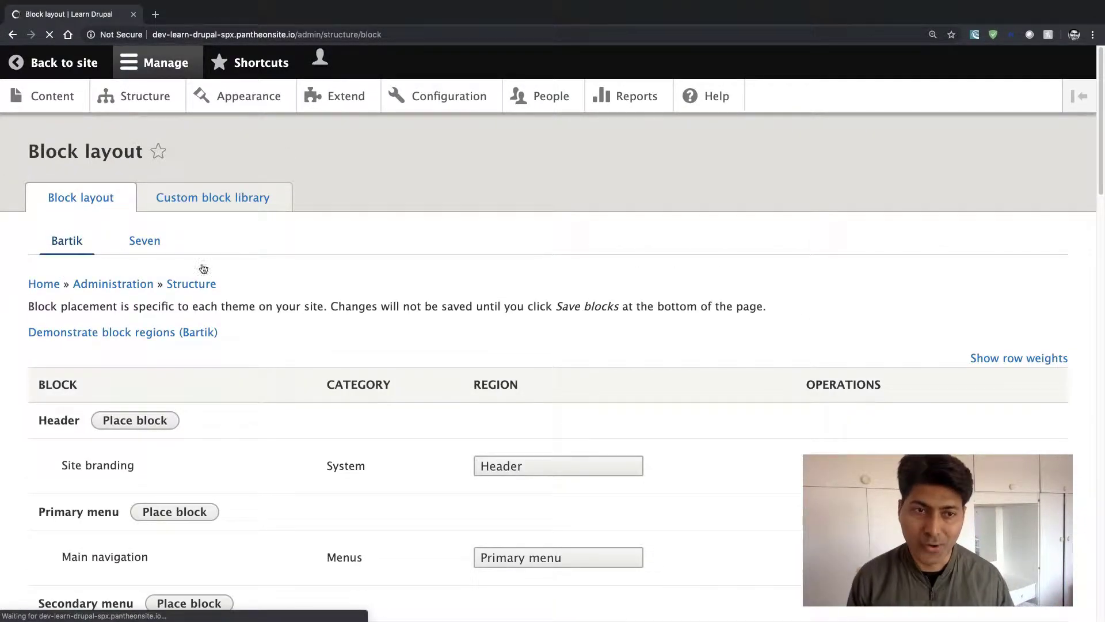
- Start placing a block in the Sidebar first region of the Bartik theme
scroll(246, 282, "down", 5)
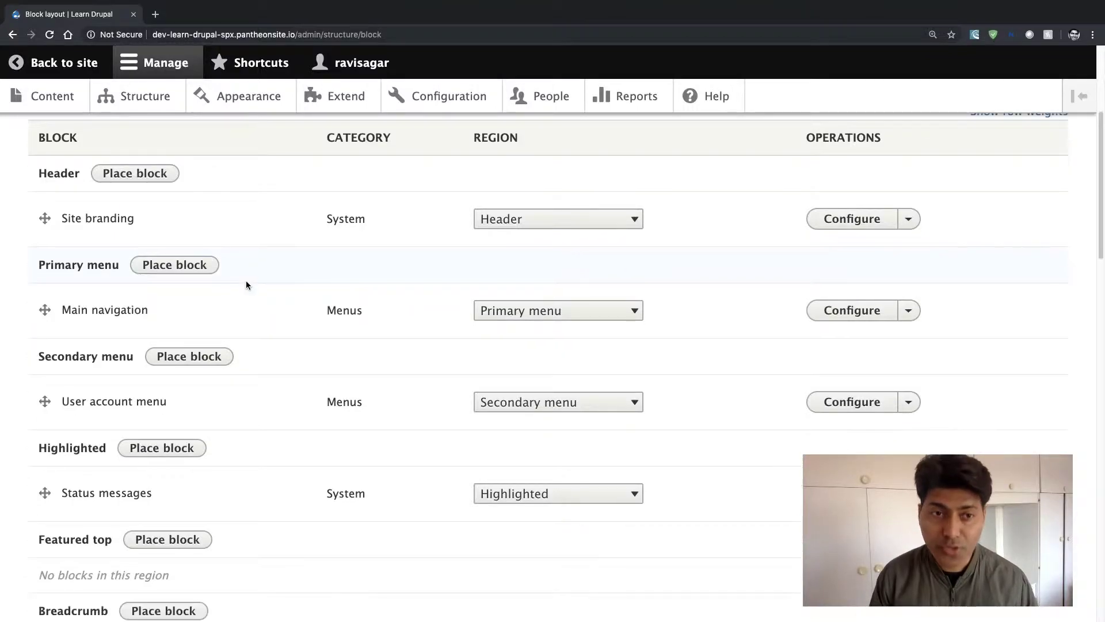
scroll(246, 285, "down", 1)
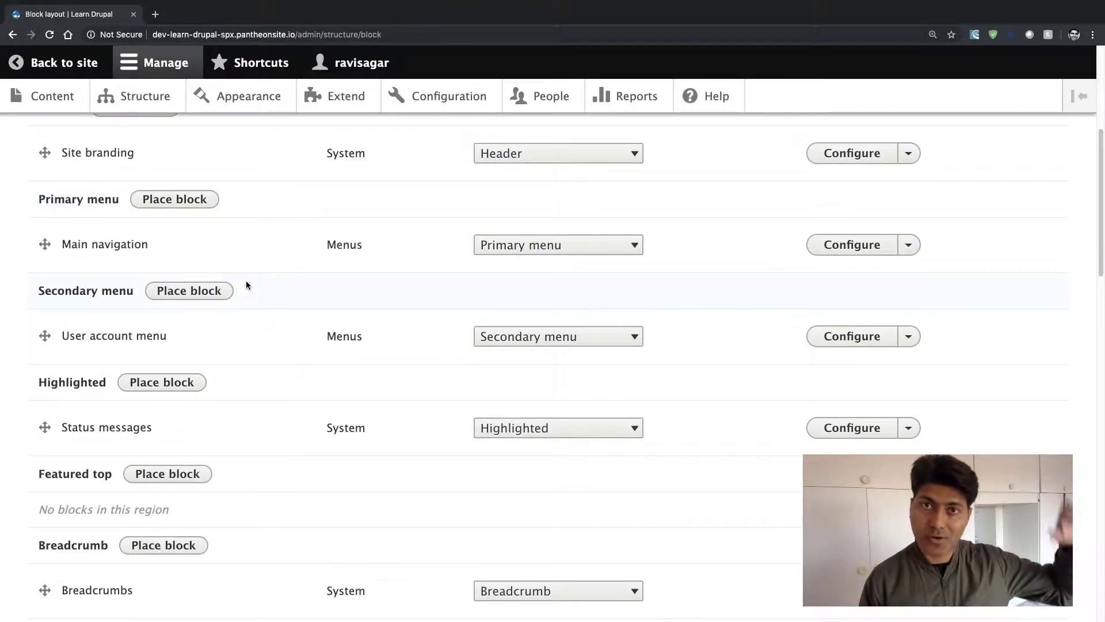
scroll(246, 285, "down", 4)
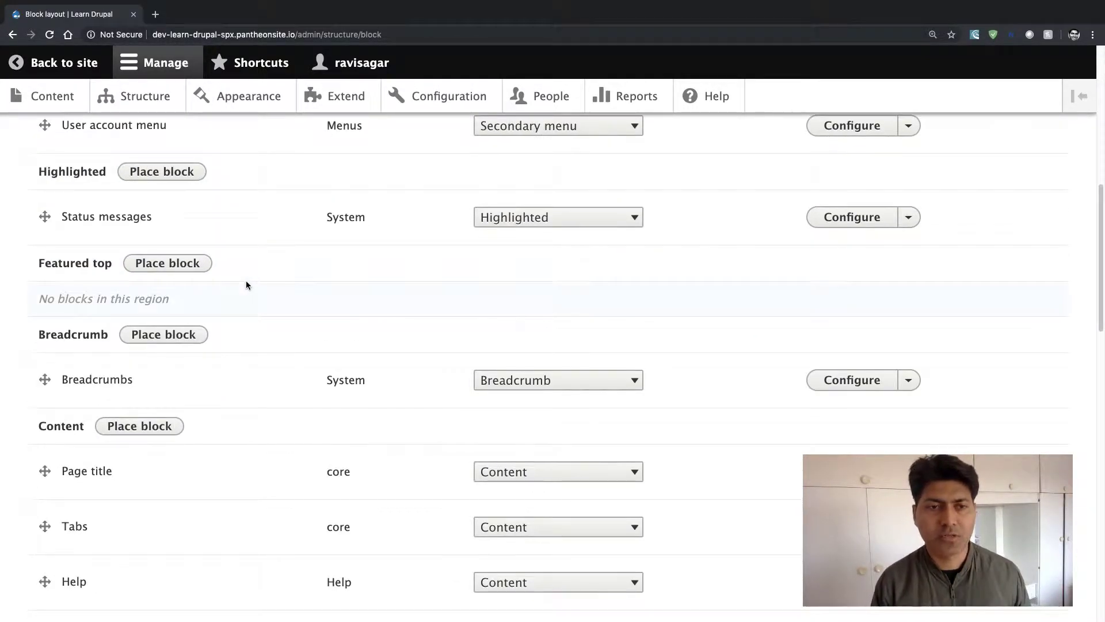
scroll(92, 360, "down", 5)
scroll(91, 360, "down", 2)
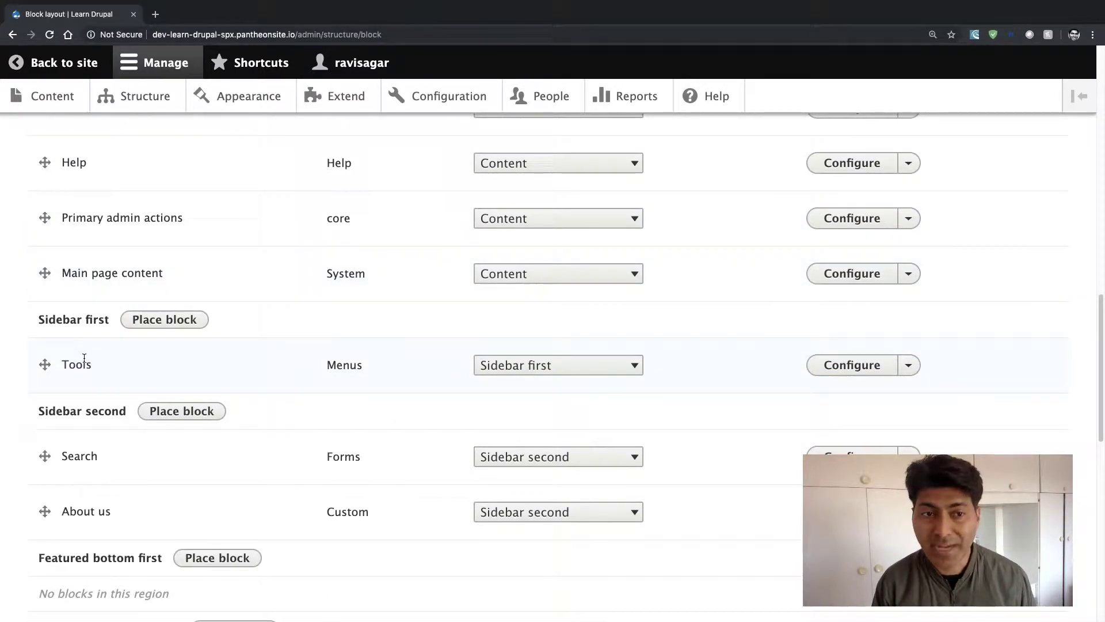
left_click(178, 321)
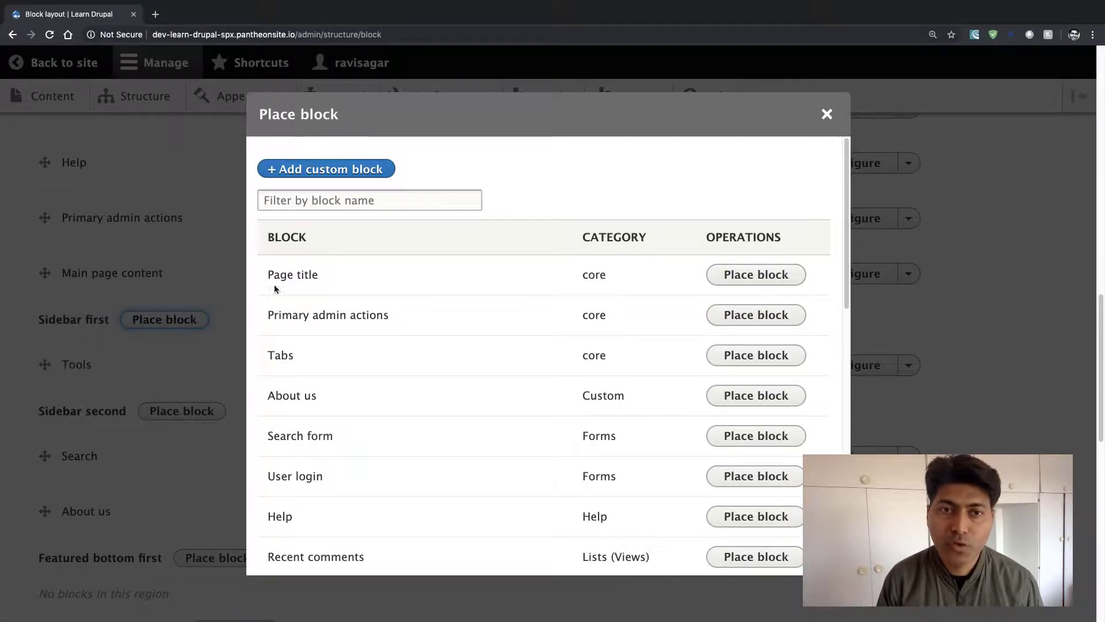
- Find the "Recent content: Recent content block" entry in the Lists (Views) category and choose it for placement
scroll(368, 283, "down", 5)
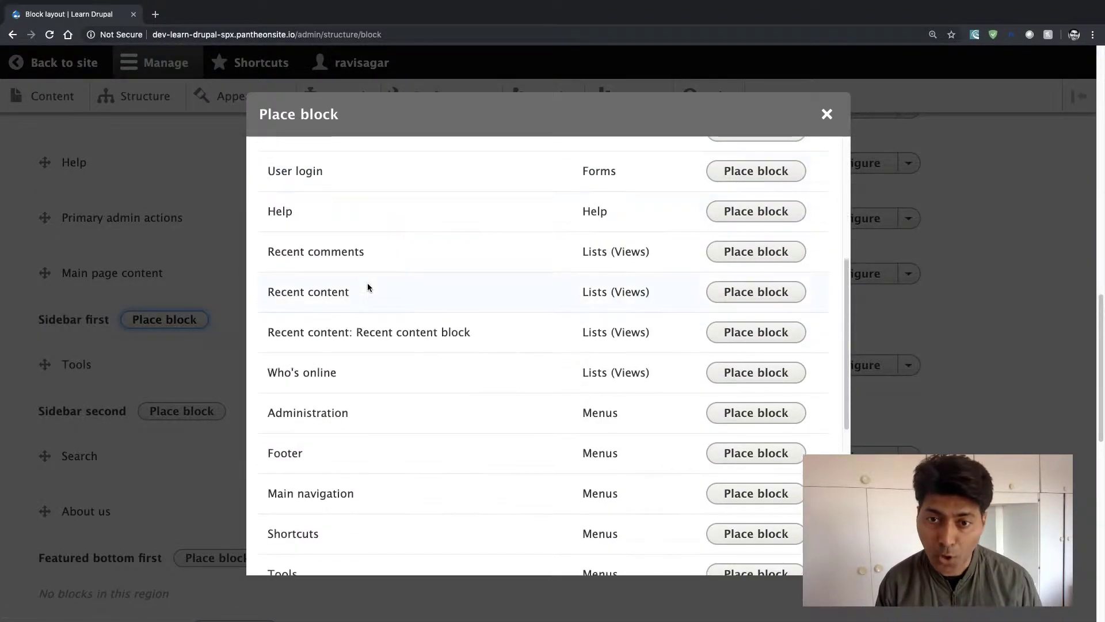
scroll(367, 282, "down", 6)
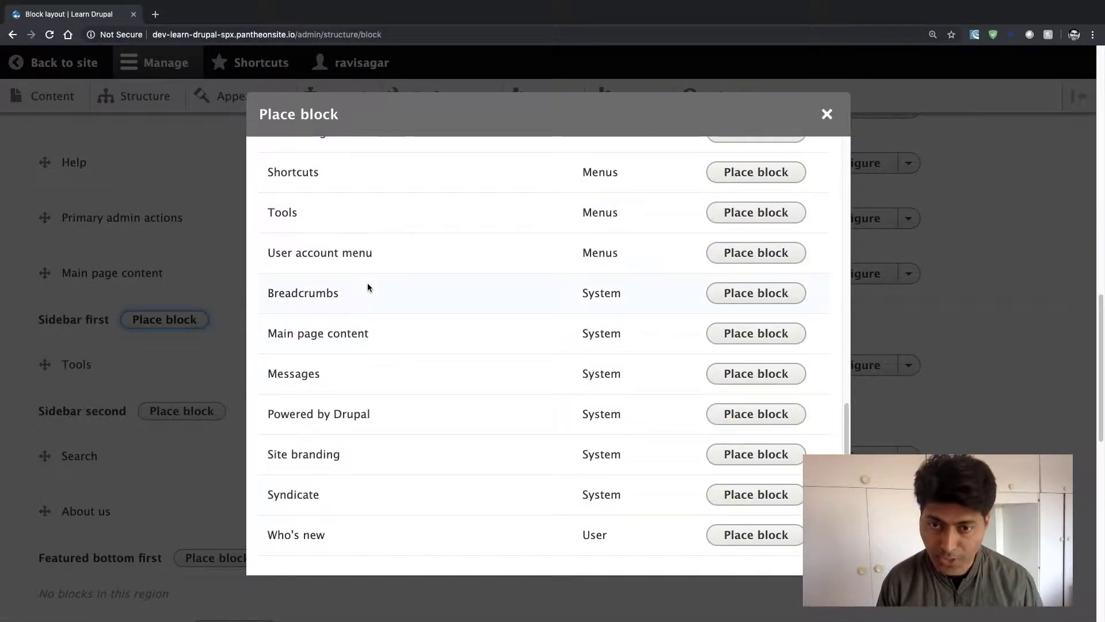
scroll(367, 283, "up", 4)
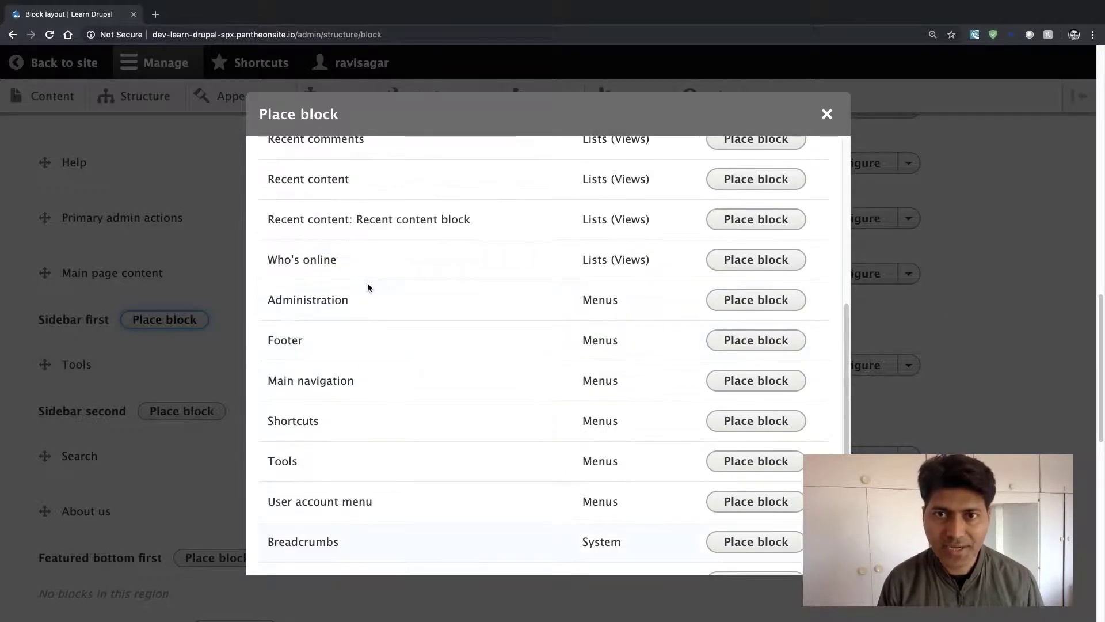
scroll(419, 307, "up", 1)
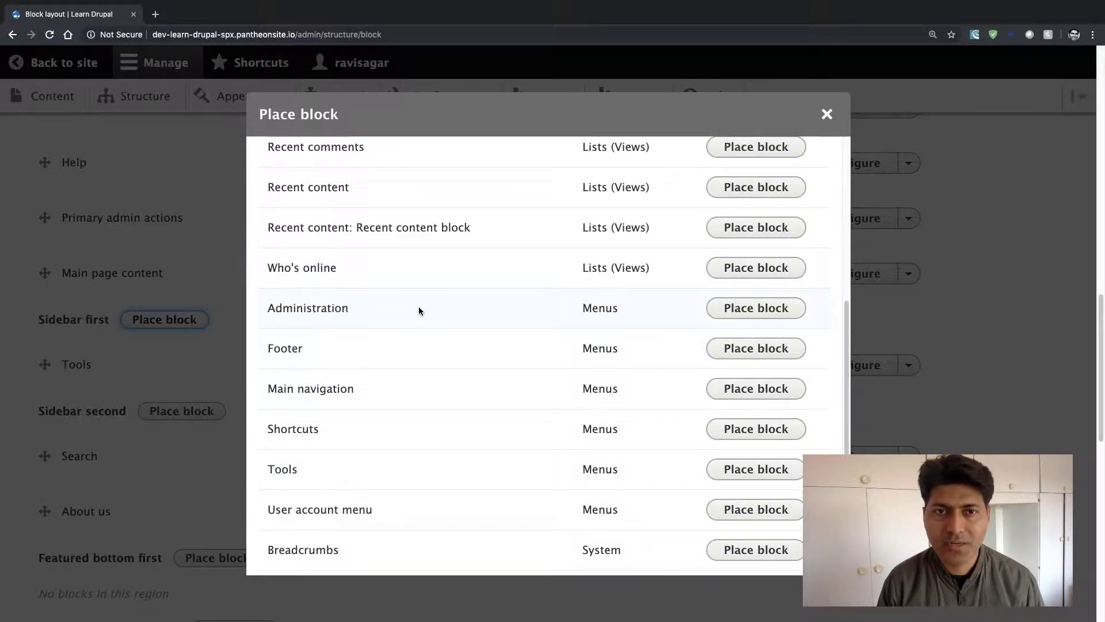
triple_click(604, 228)
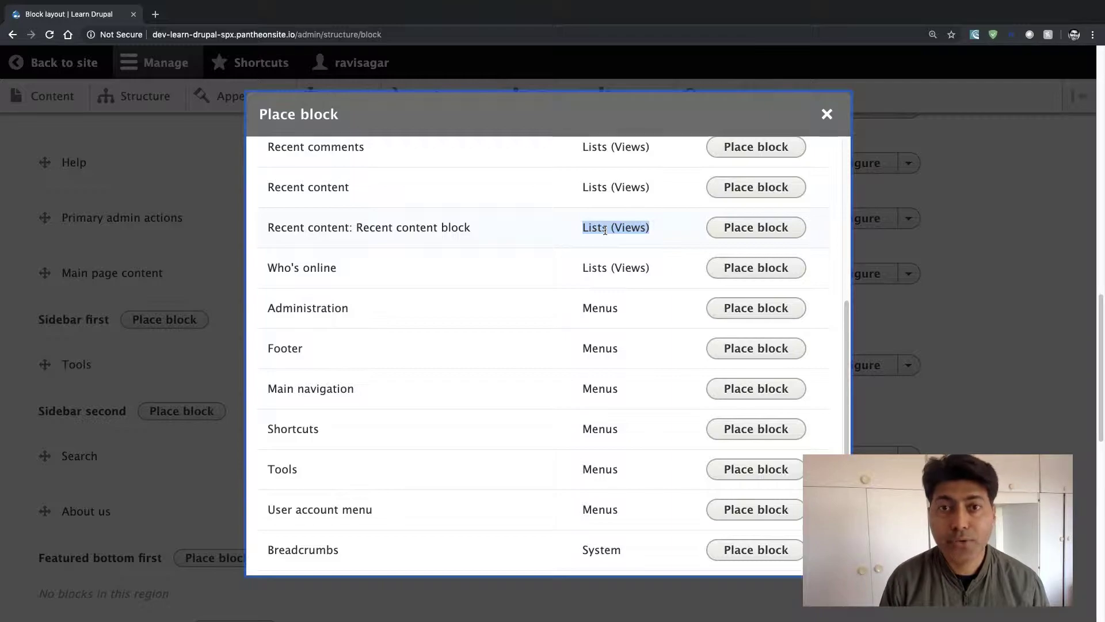
triple_click(335, 230)
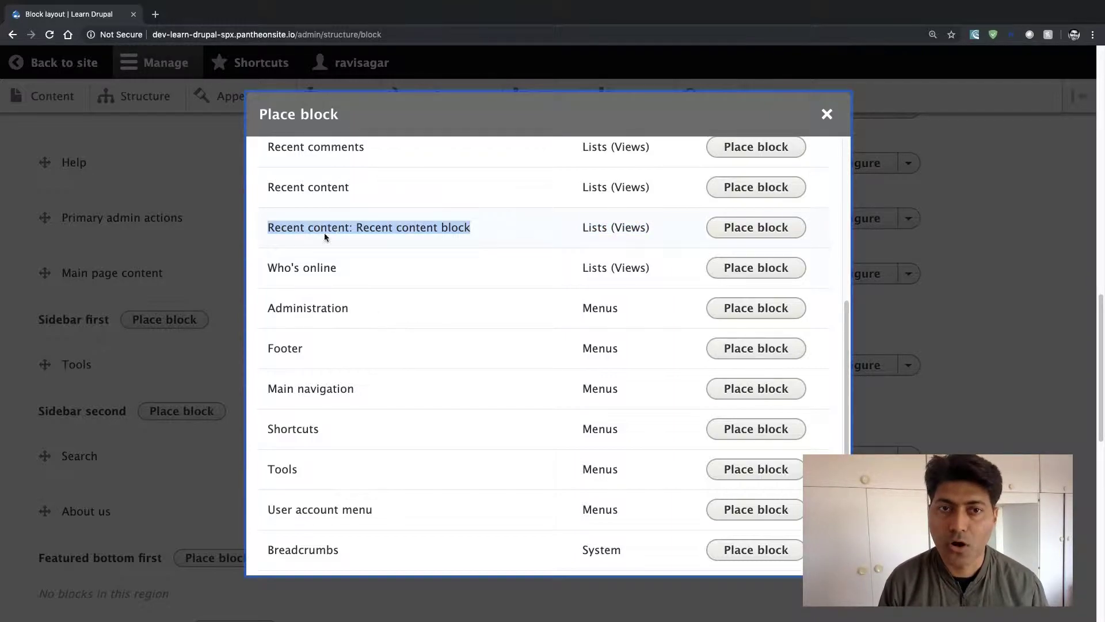
left_click(362, 230)
left_click_drag(475, 231, 270, 229)
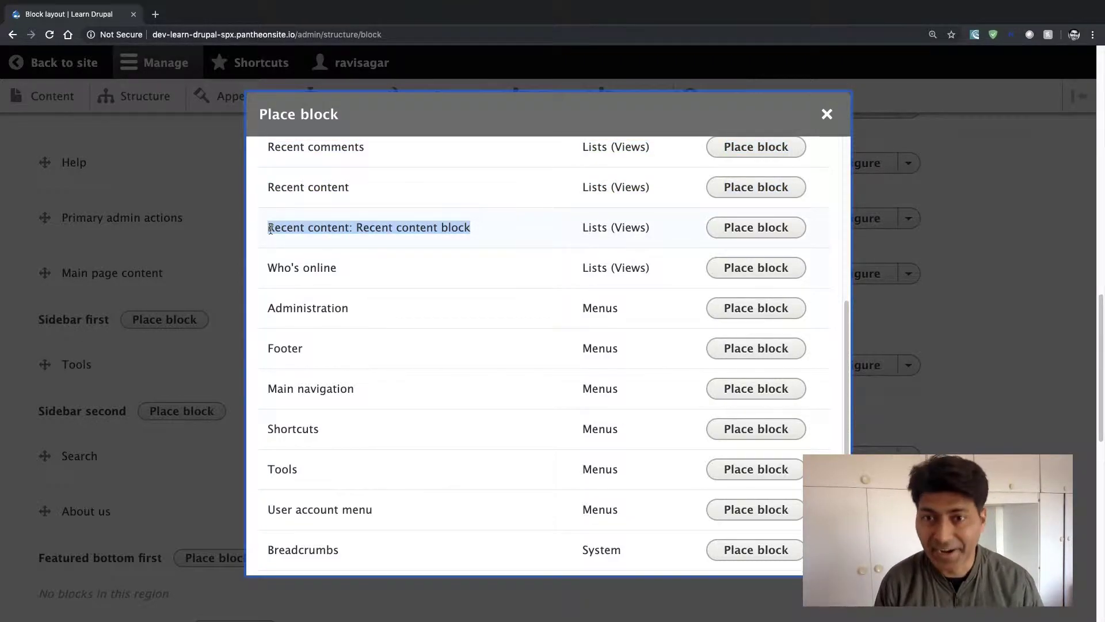
left_click(760, 229)
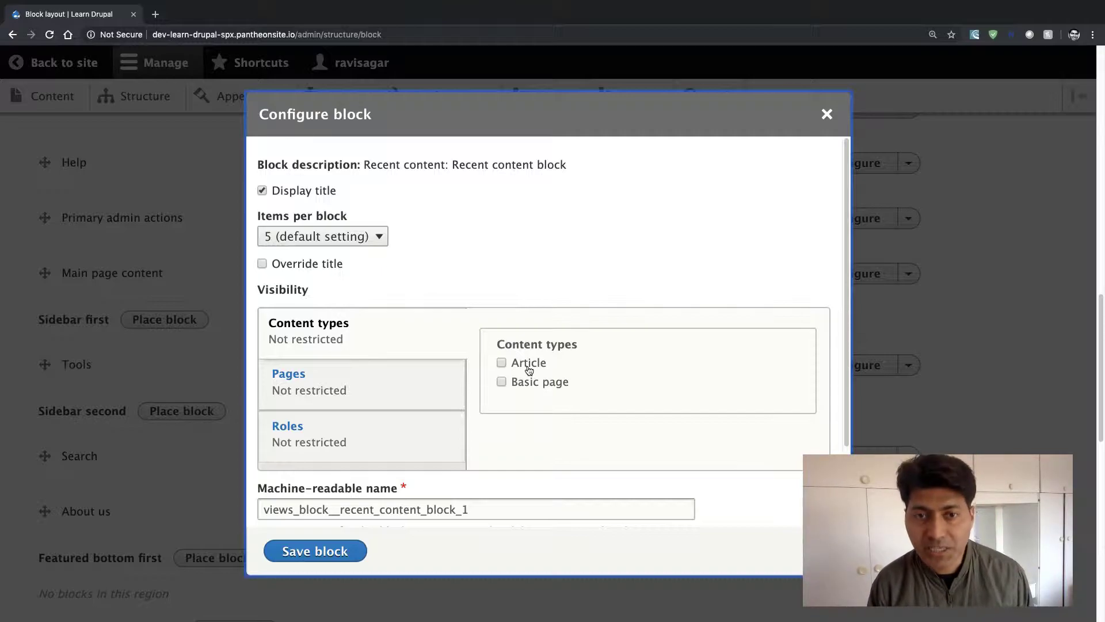
- Review the block's page and content type visibility, items per block choices, machine-readable name and region
left_click(321, 374)
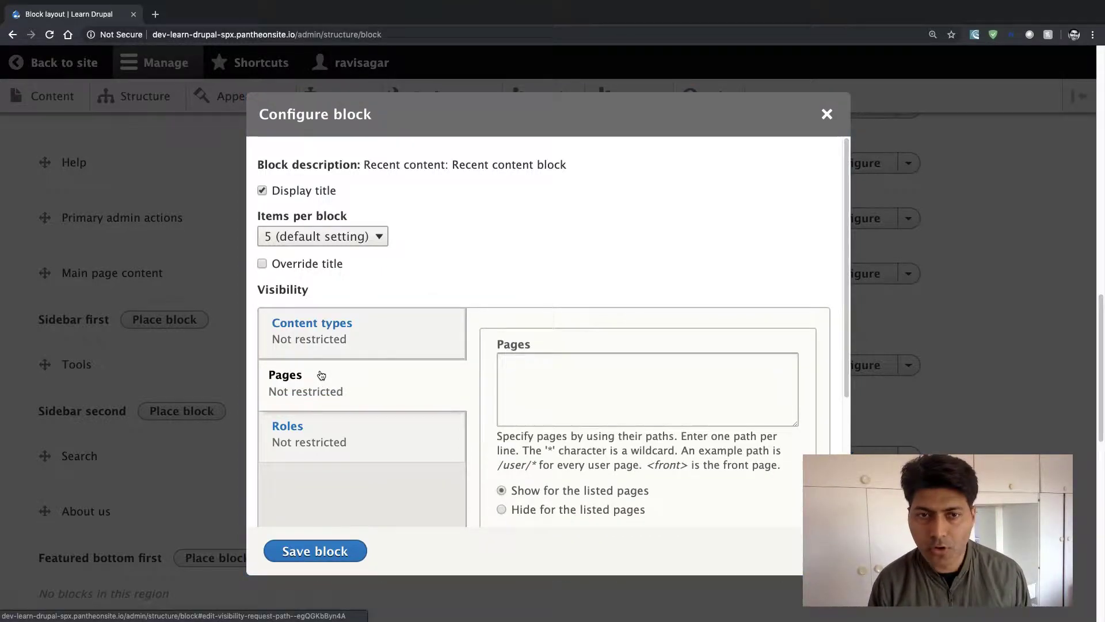
left_click(366, 346)
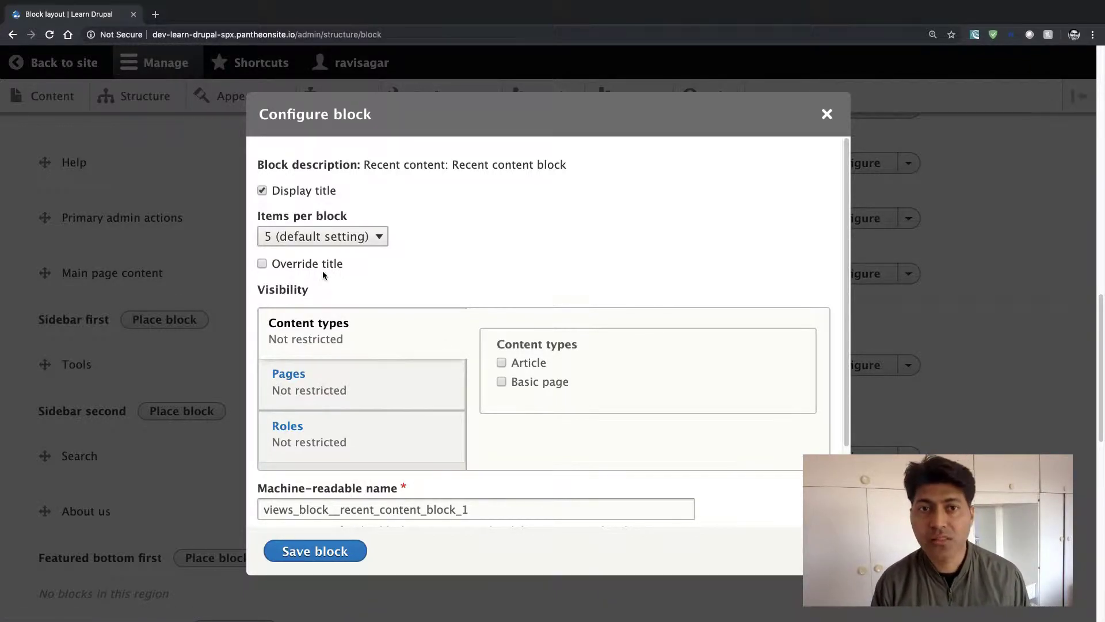
left_click(374, 244)
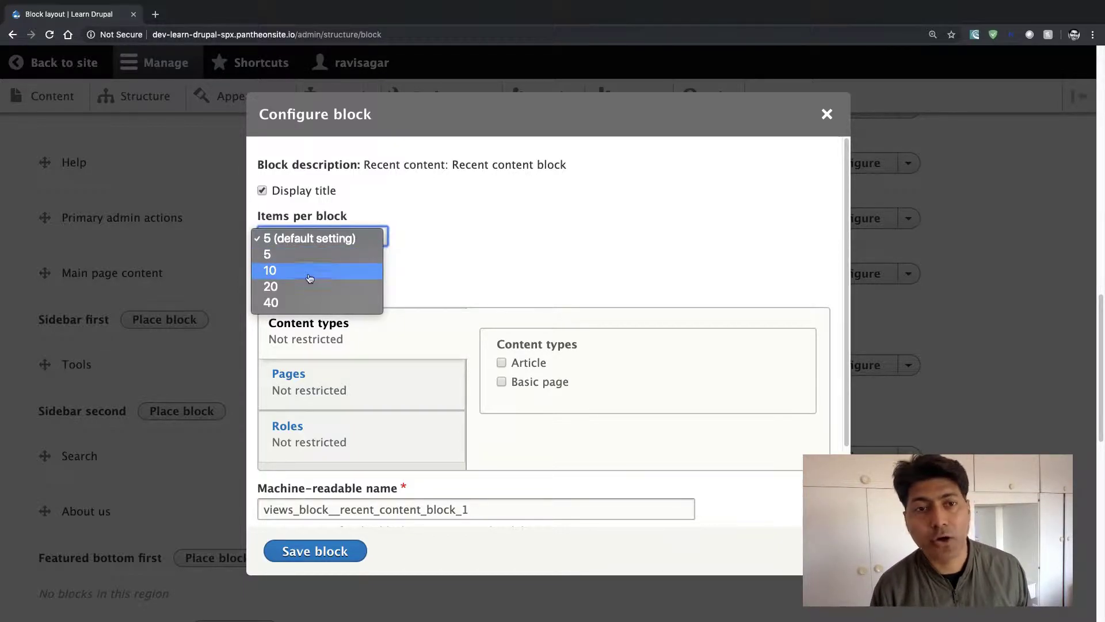
left_click(471, 256)
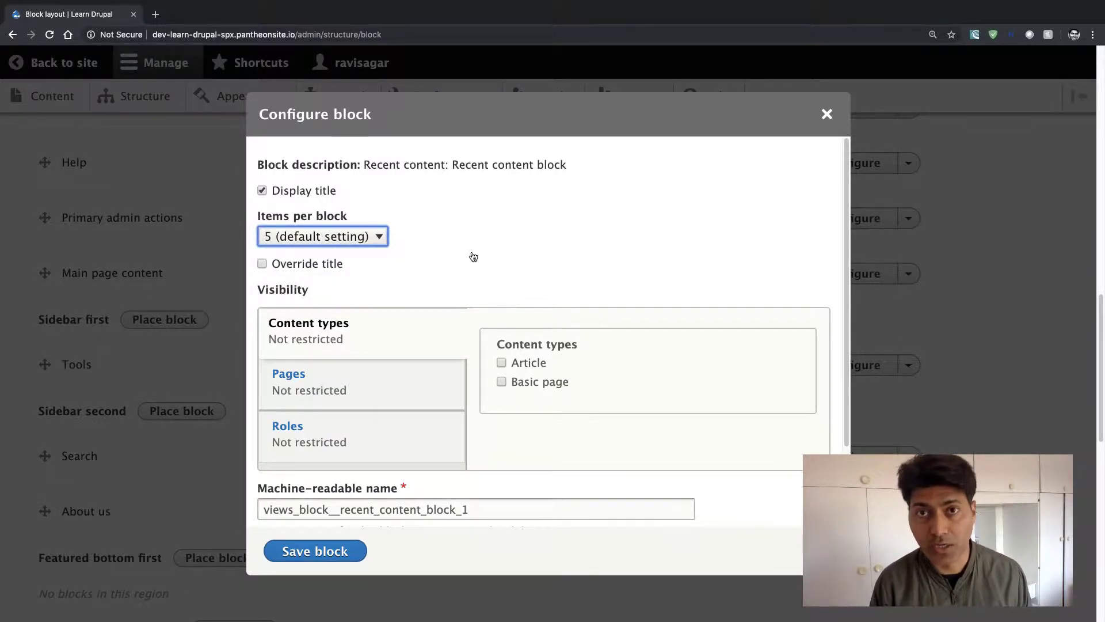
scroll(473, 257, "down", 3)
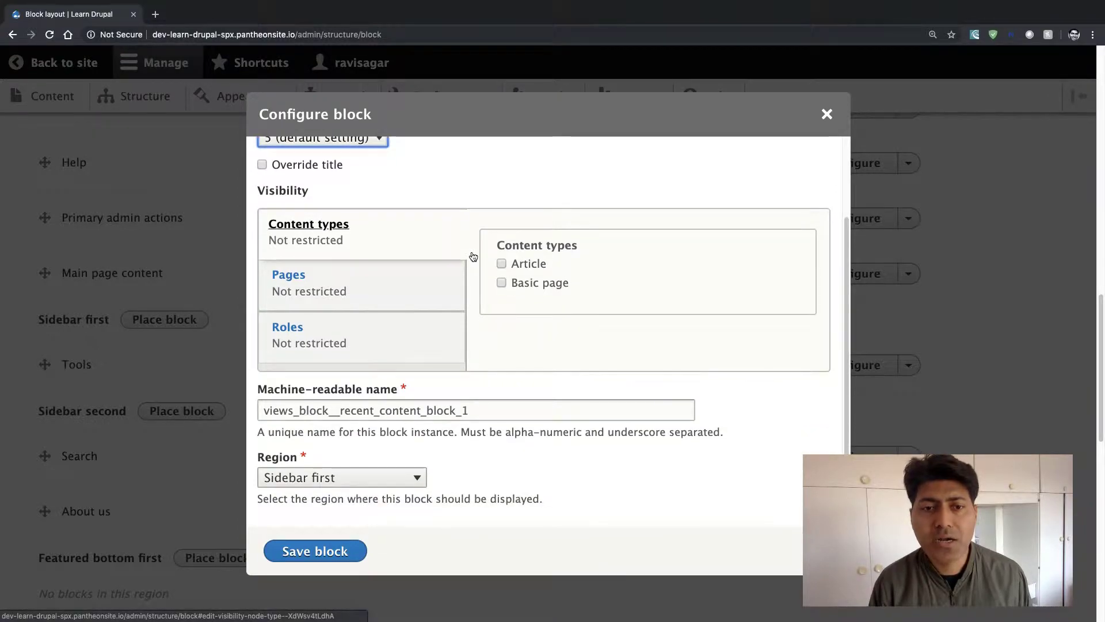
scroll(388, 385, "up", 3)
scroll(389, 386, "down", 3)
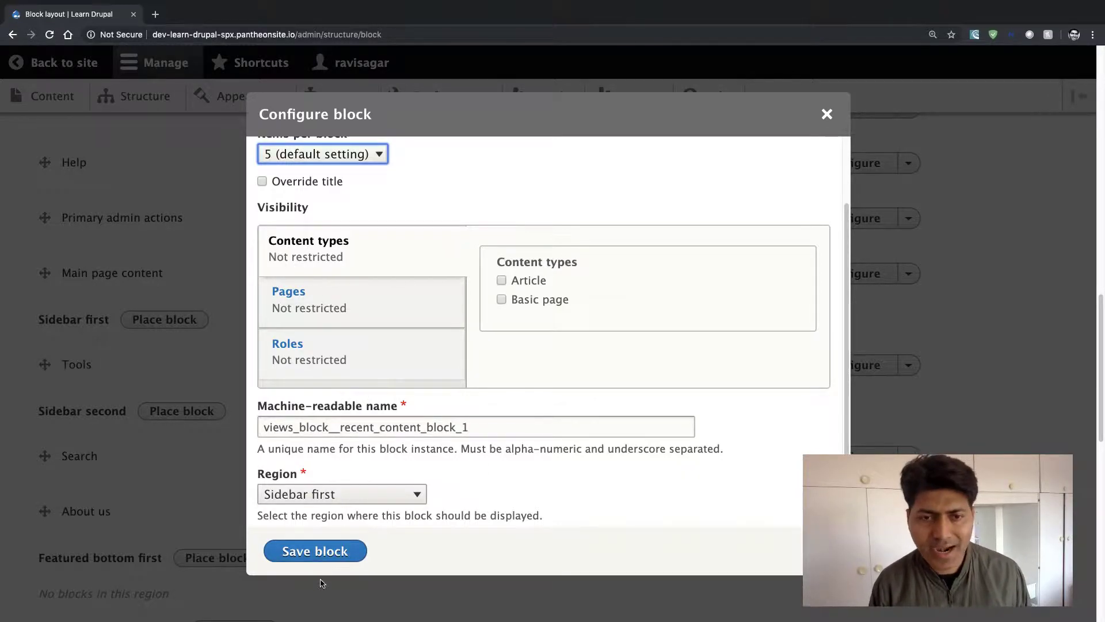
- Save the Recent content block in the Sidebar first region, save the block layout, and return to the site's home page
left_click(325, 552)
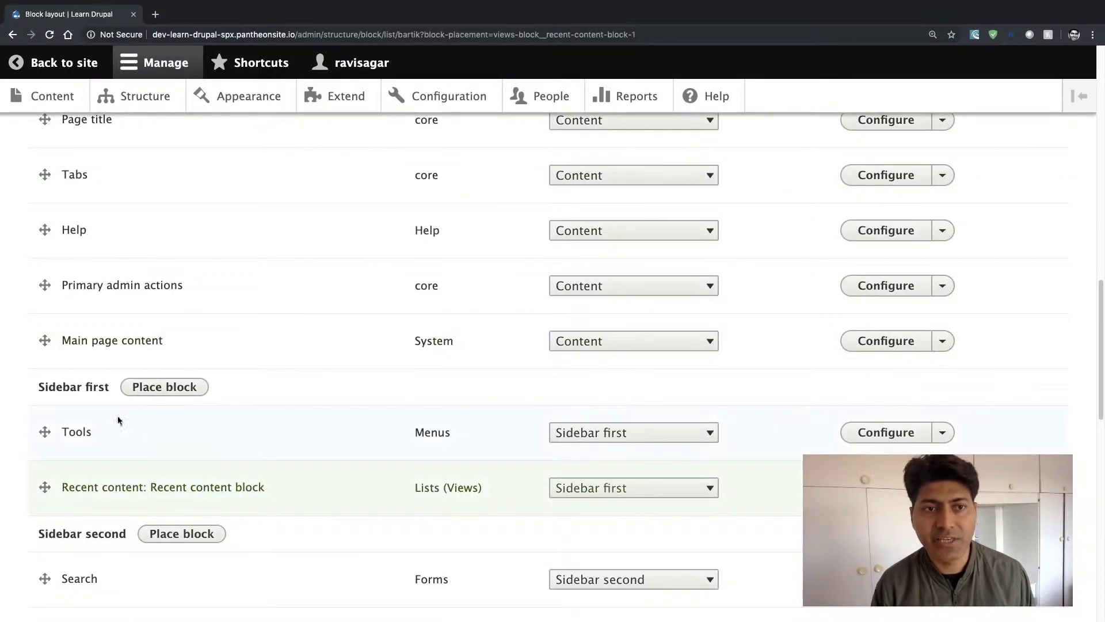
scroll(76, 394, "down", 14)
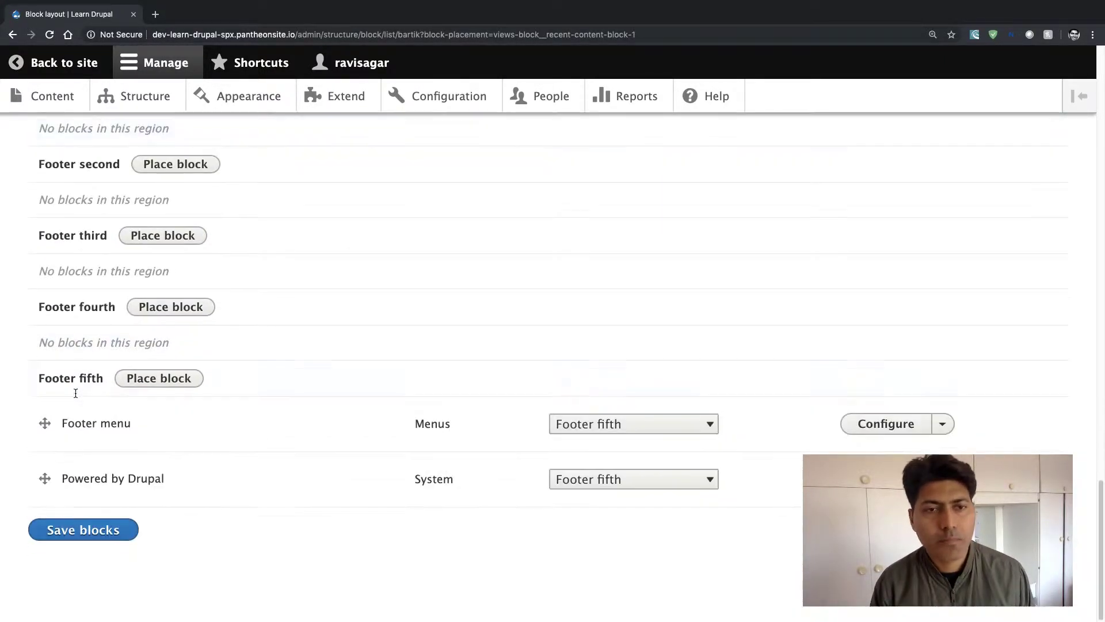
left_click(62, 531)
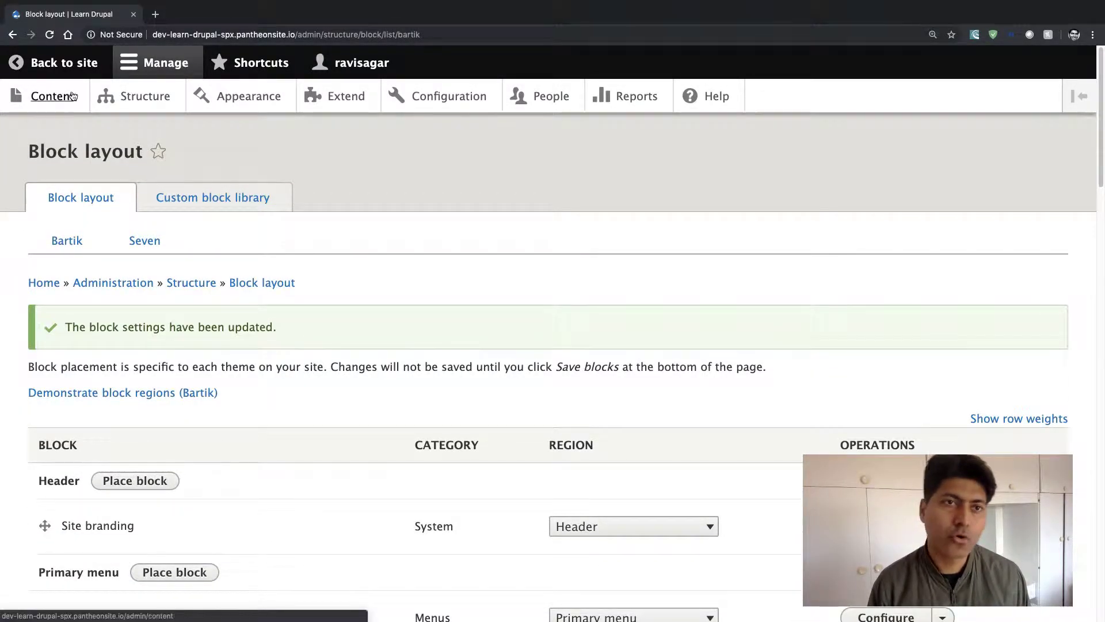
left_click(74, 64)
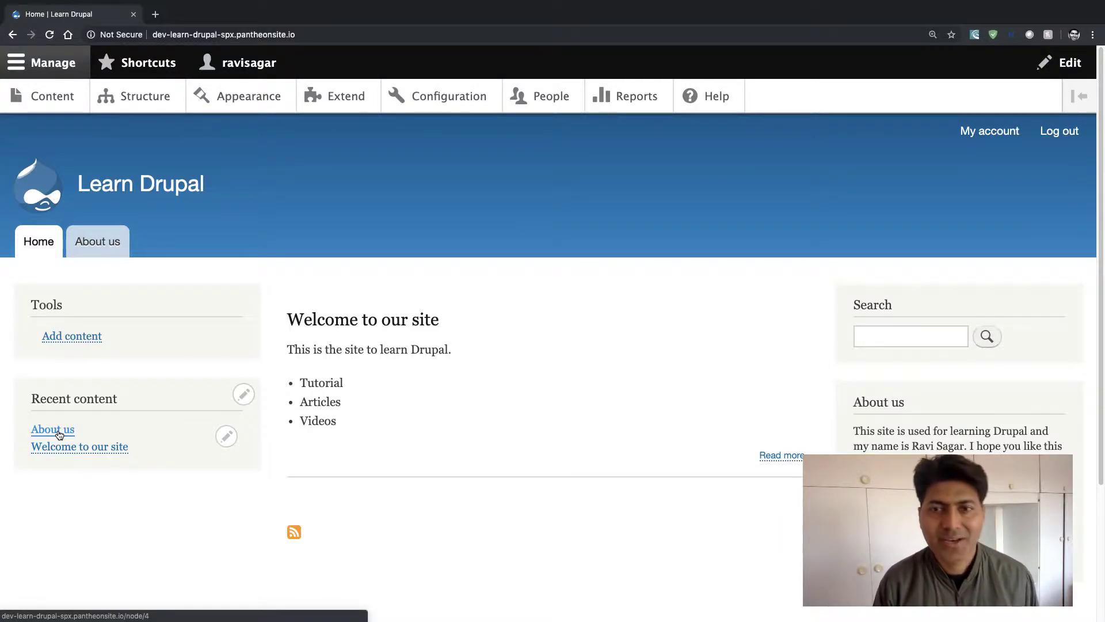
- Create and save a published Basic page titled "This is how you create a view" with an empty body
left_click(79, 342)
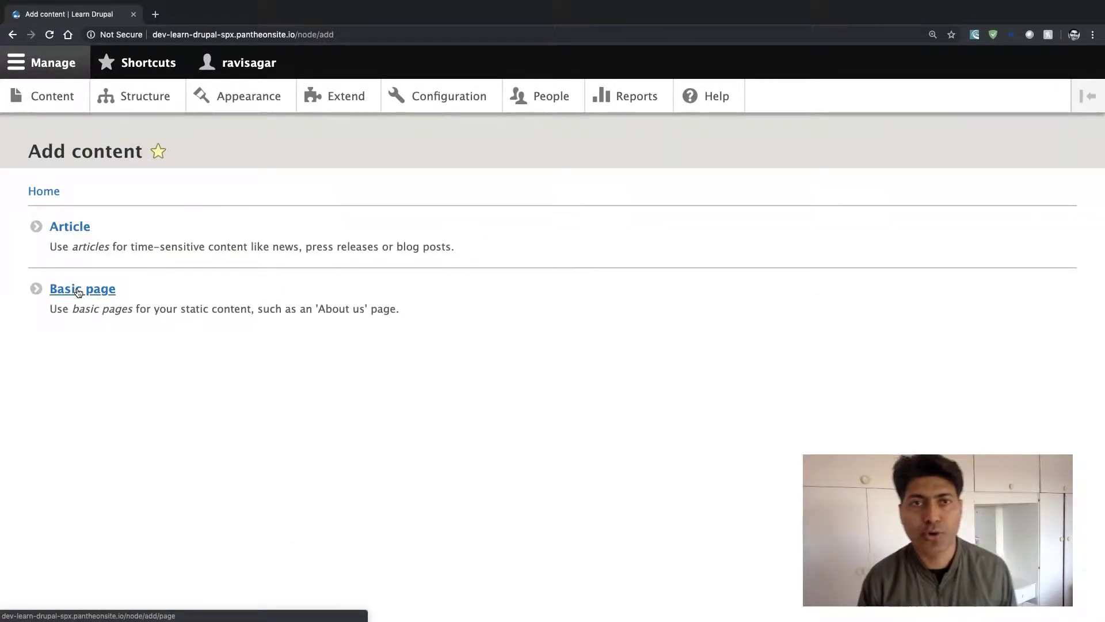
left_click(78, 290)
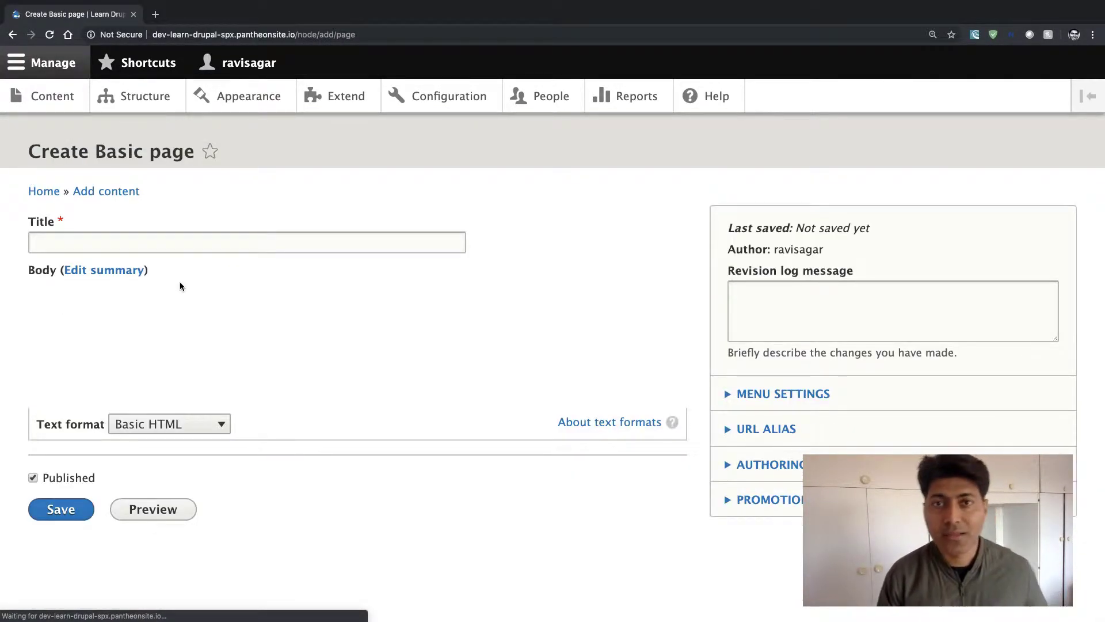
left_click(197, 242)
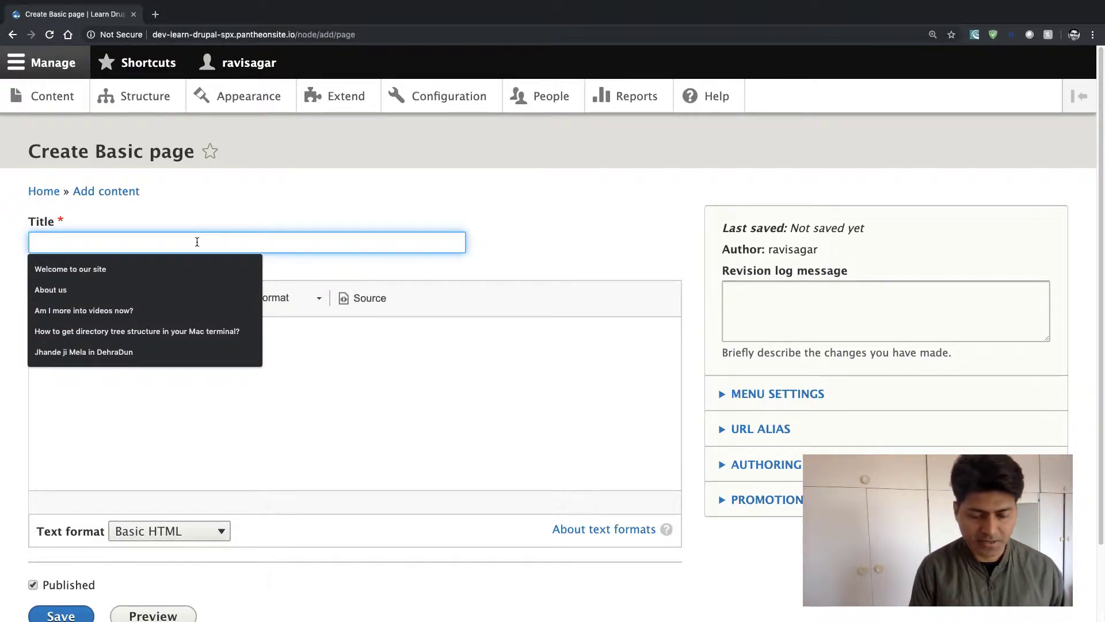
type("This ")
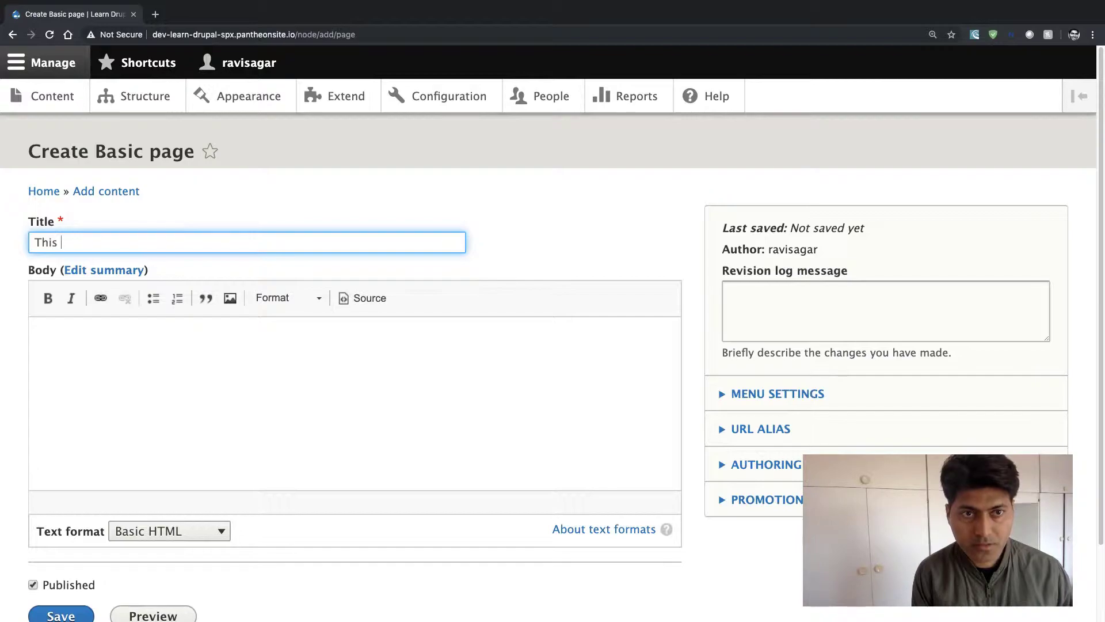
type("is how")
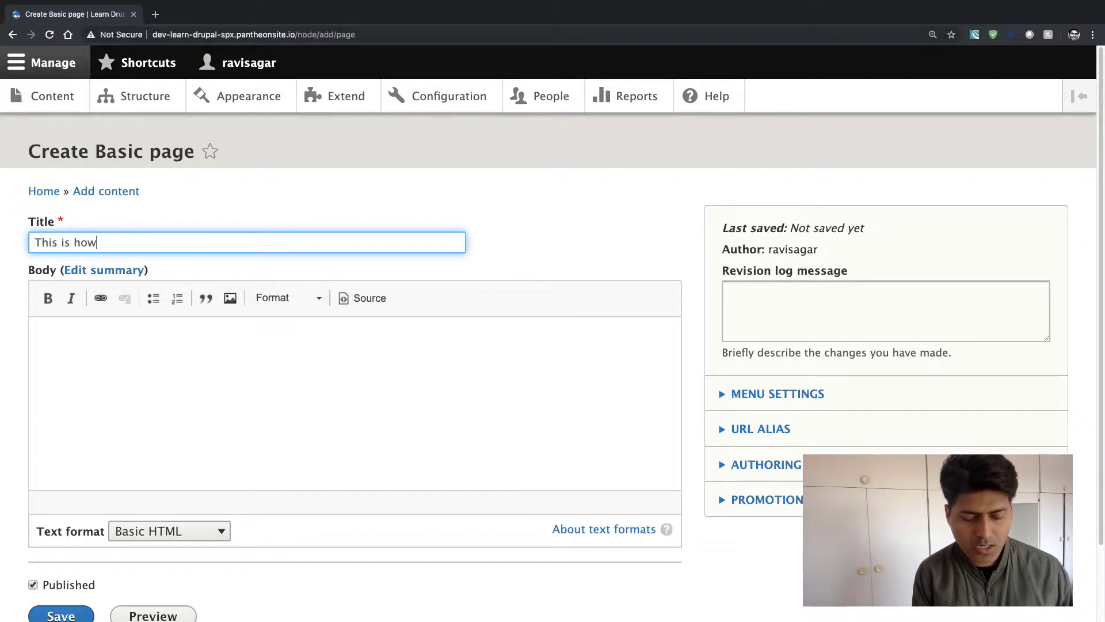
type(" you create a view")
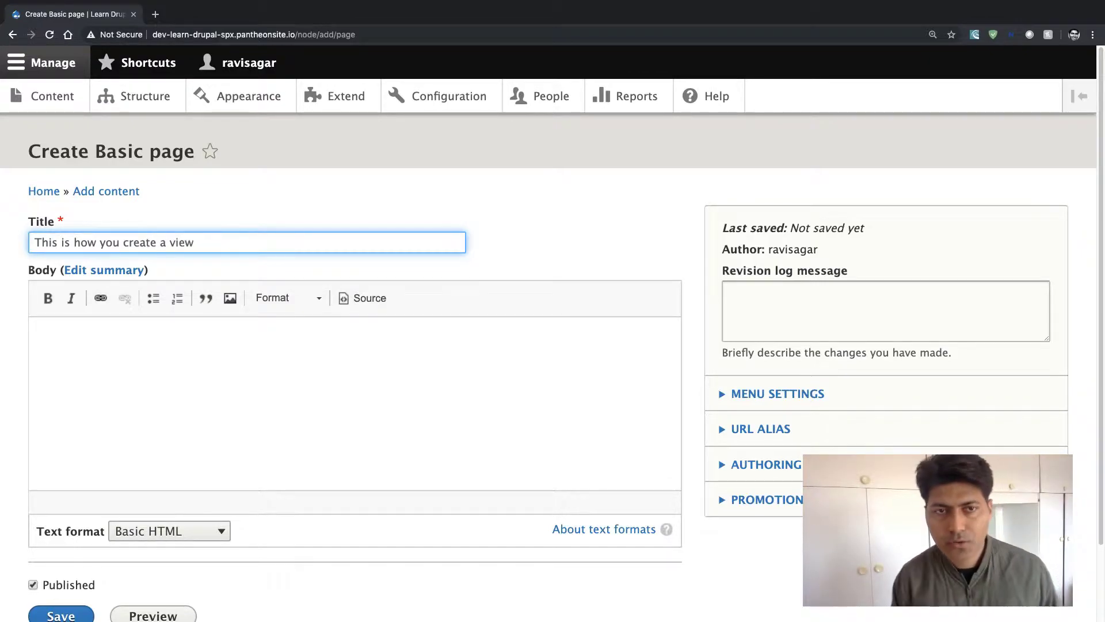
scroll(240, 397, "down", 3)
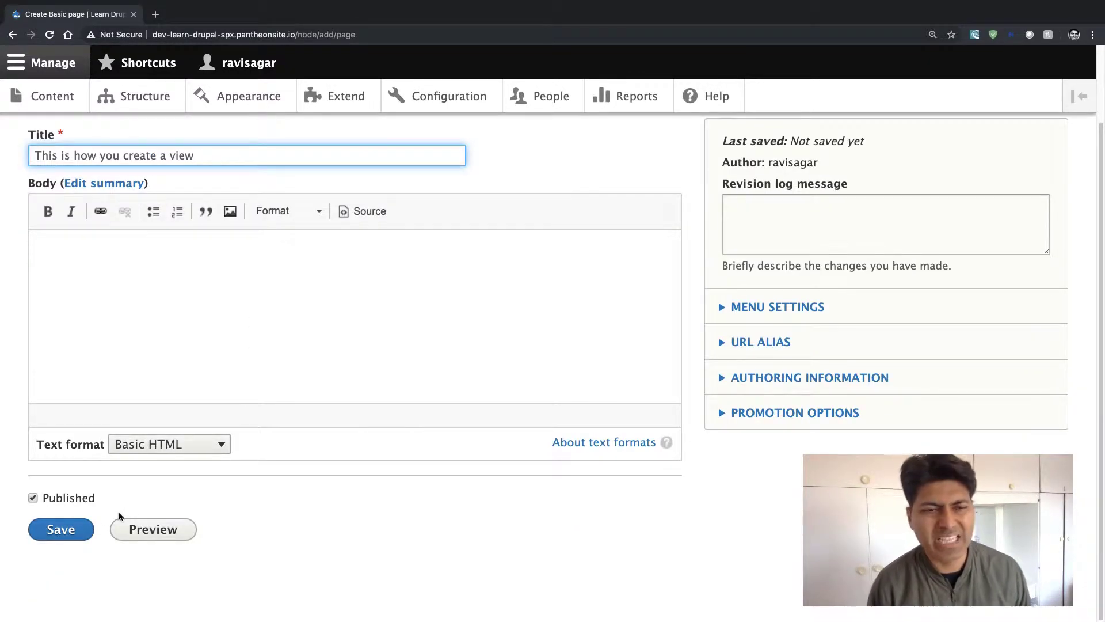
left_click(69, 282)
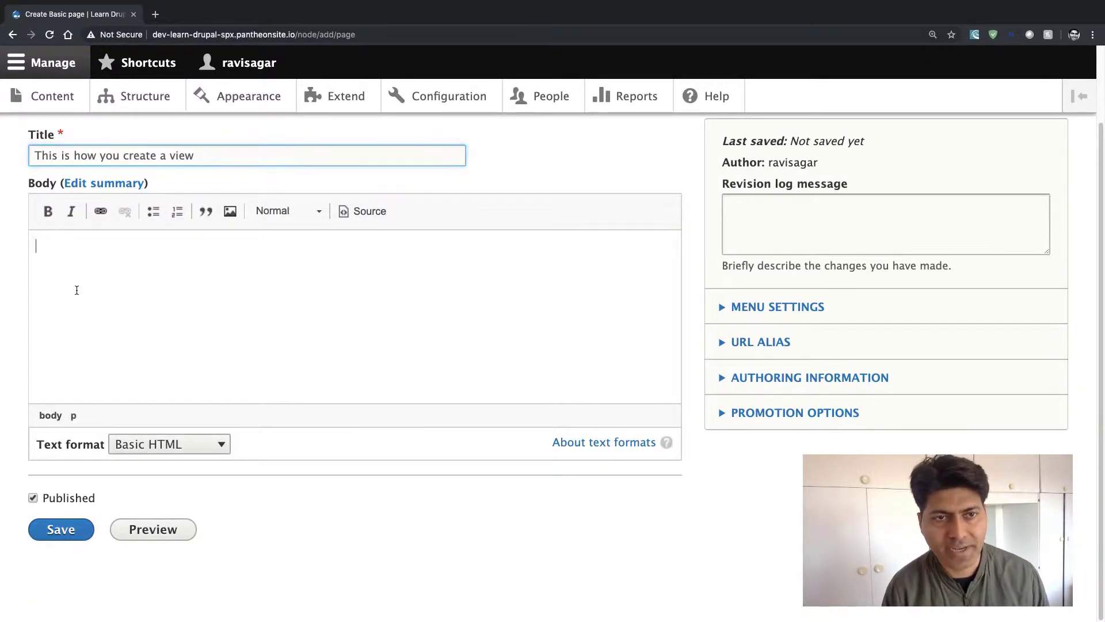
left_click(60, 542)
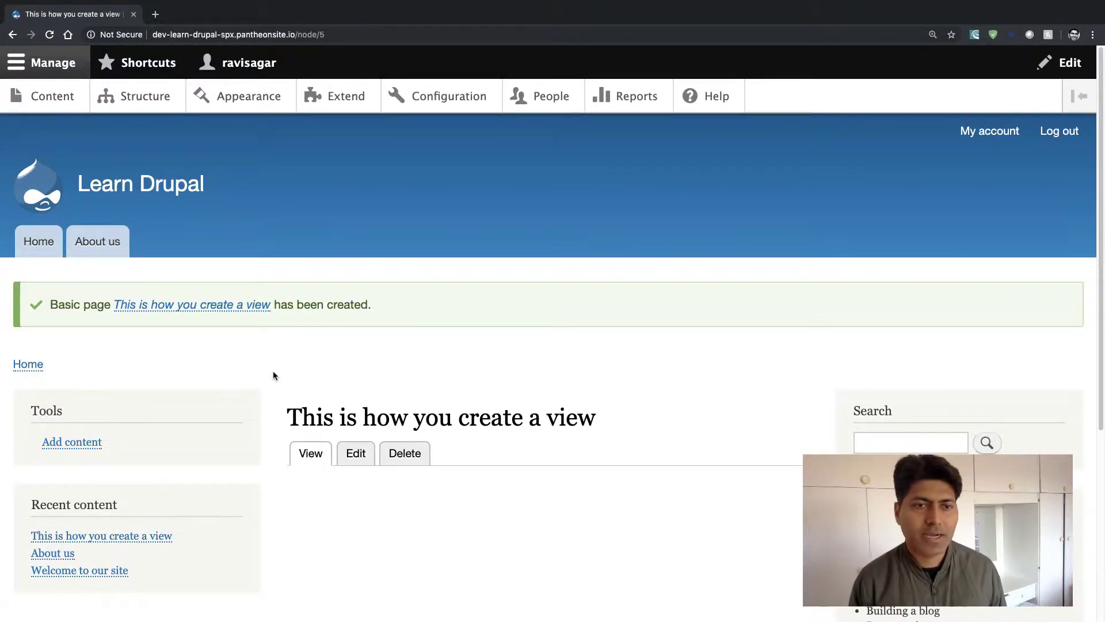
- Open the Recent content view for editing from its block on the new page
scroll(66, 385, "down", 4)
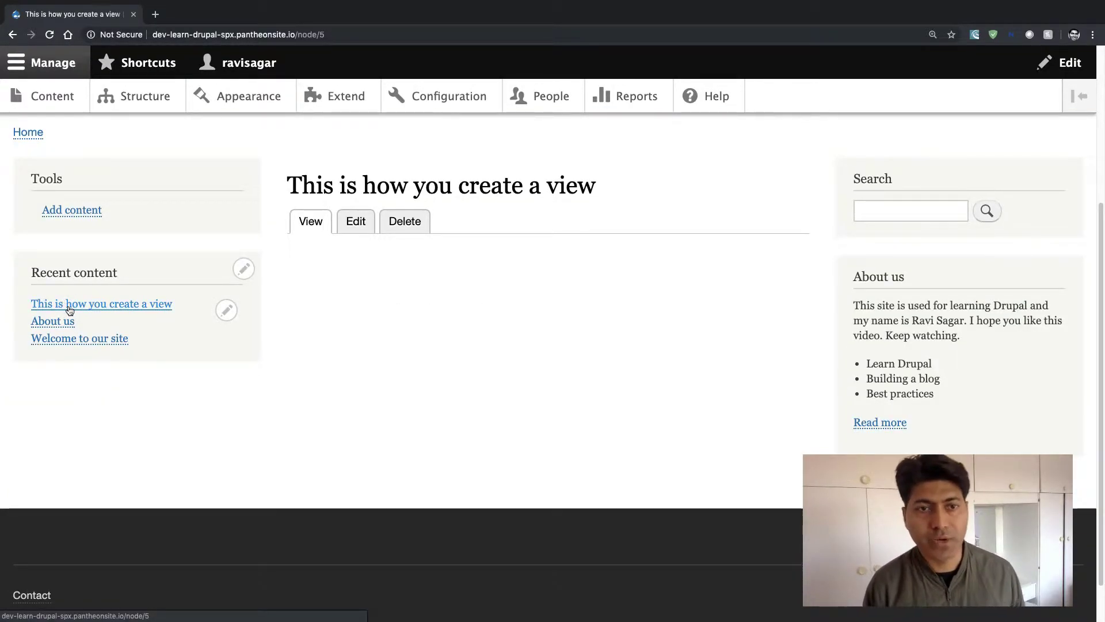
left_click(248, 272)
left_click(197, 315)
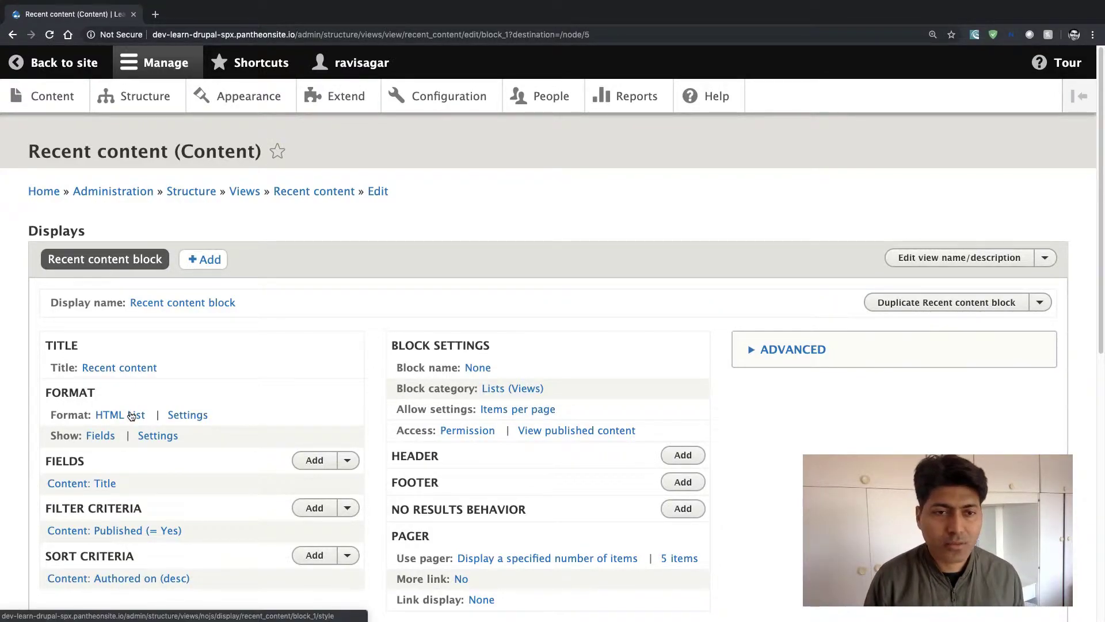
- Set the list type of the view's HTML List format to Ordered list and apply it
left_click(191, 416)
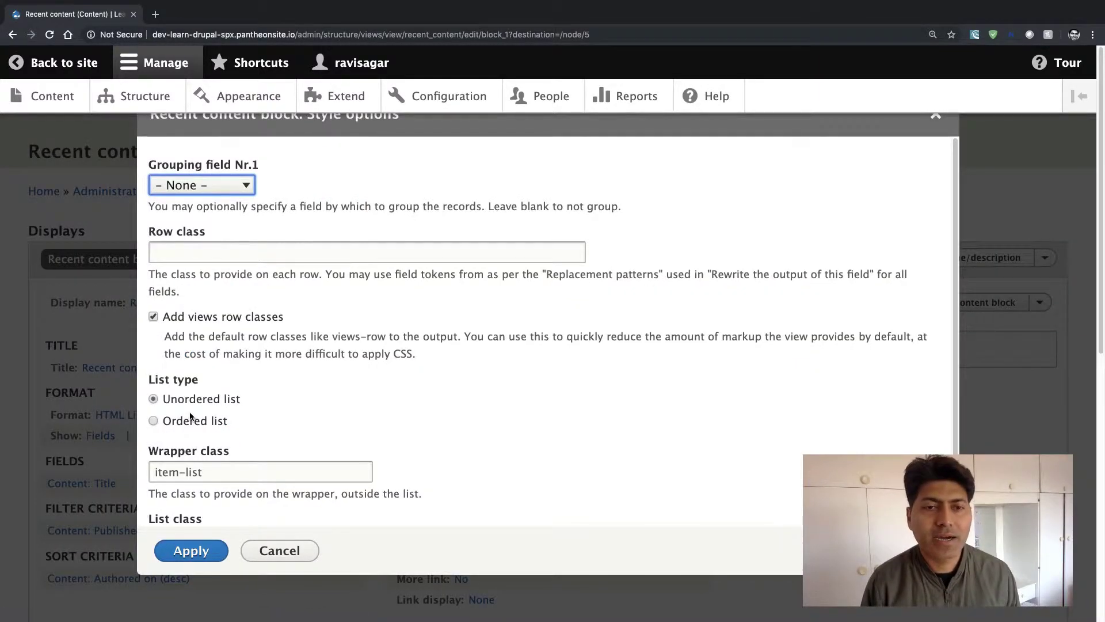
scroll(343, 372, "down", 1)
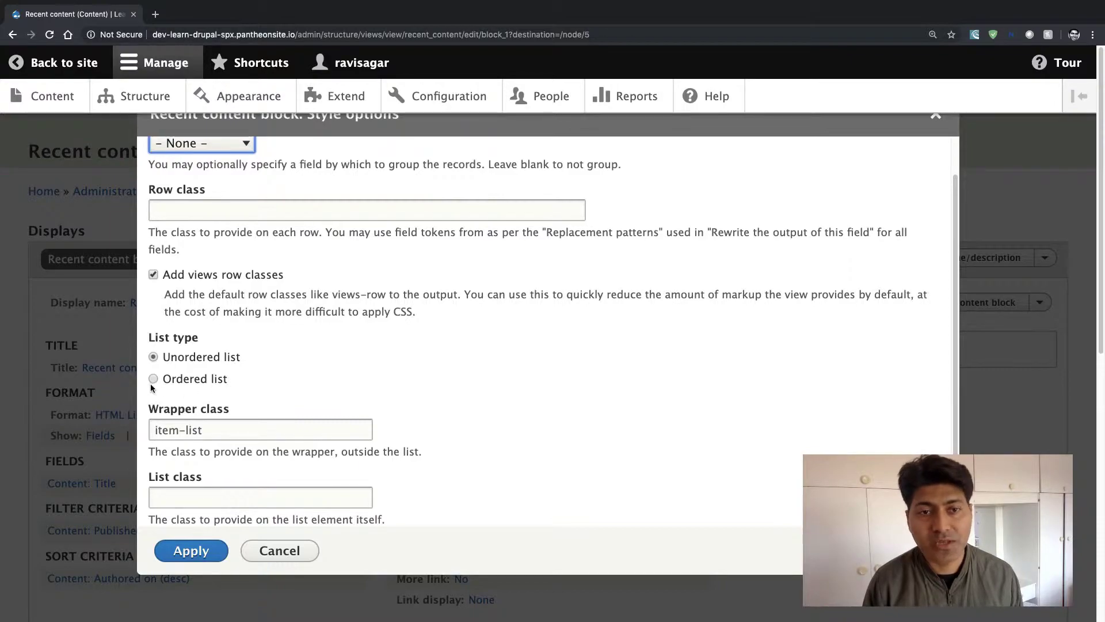
scroll(303, 358, "down", 1)
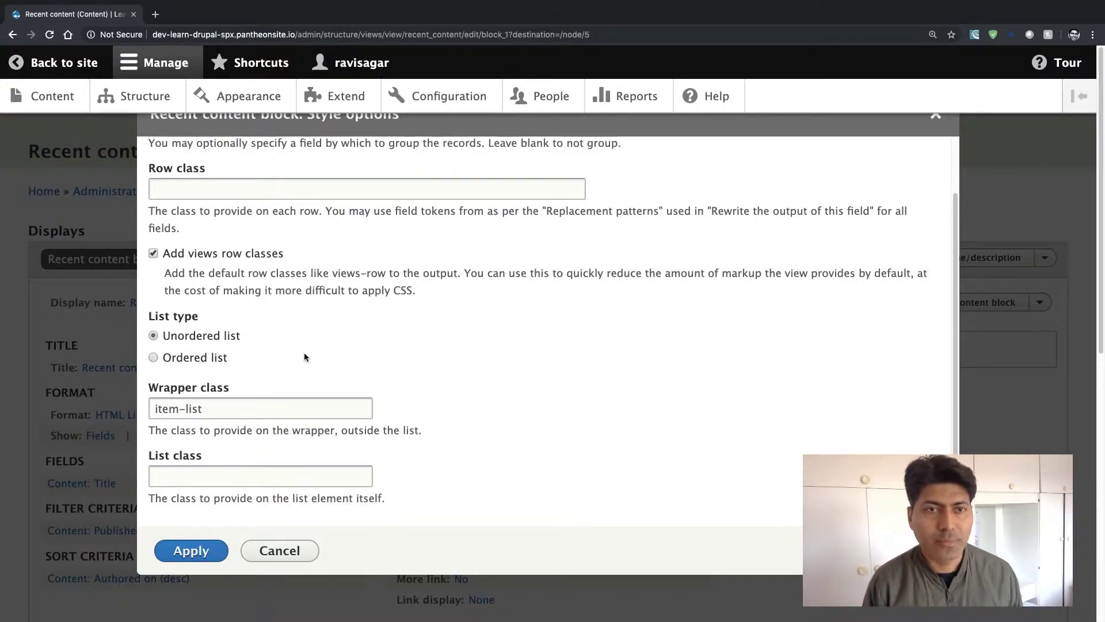
scroll(305, 353, "up", 2)
left_click(153, 420)
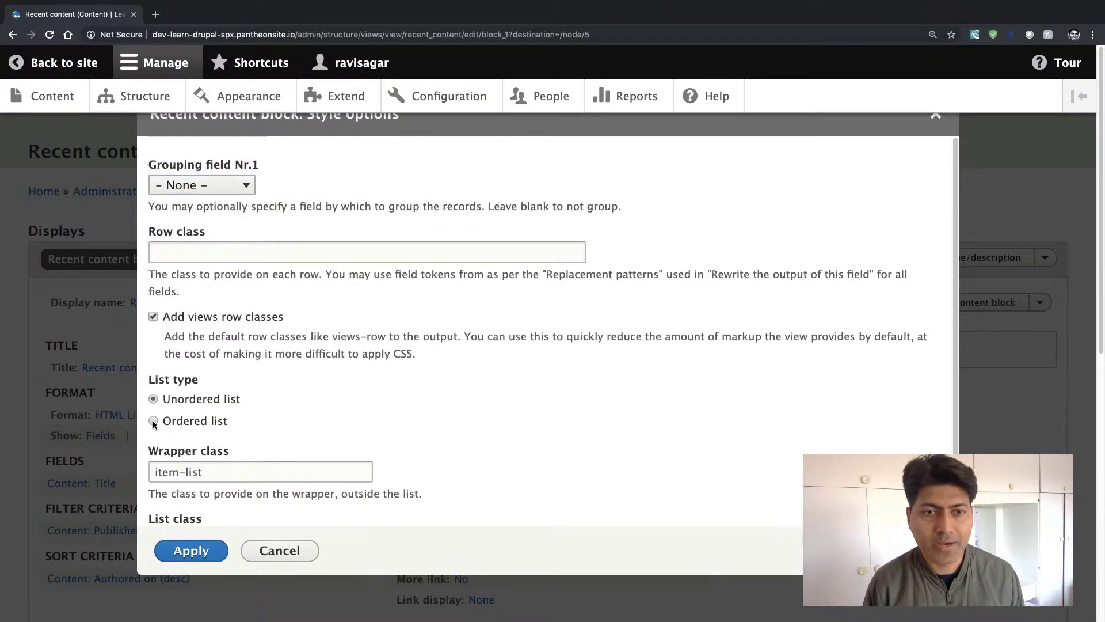
left_click(183, 550)
- Check the Recent content block's list in the view preview and save the view
scroll(287, 486, "down", 10)
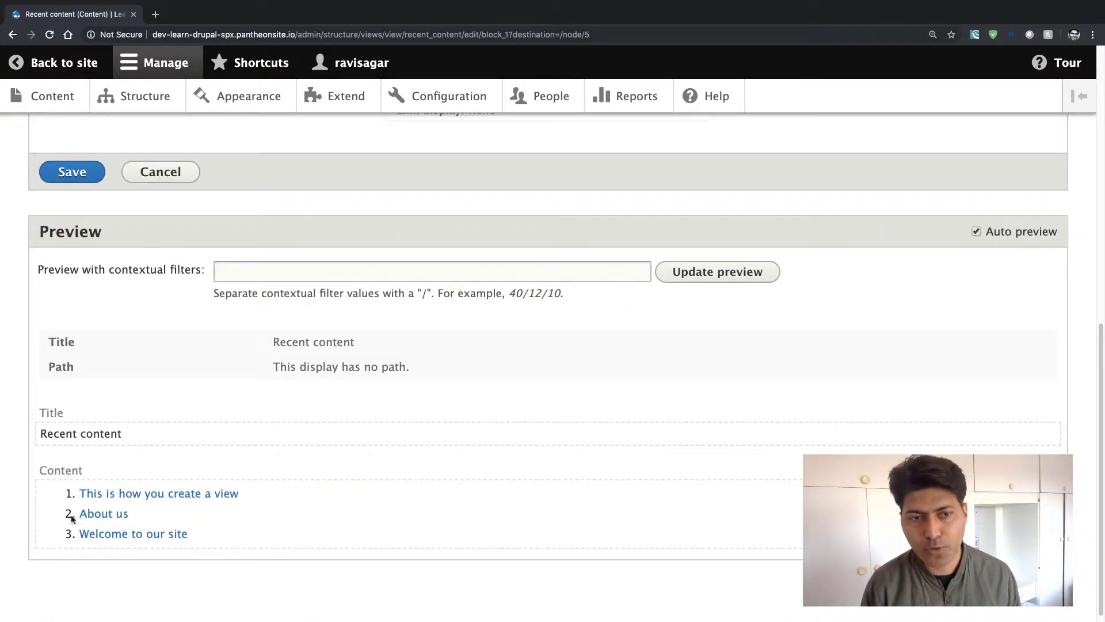
scroll(70, 495, "up", 15)
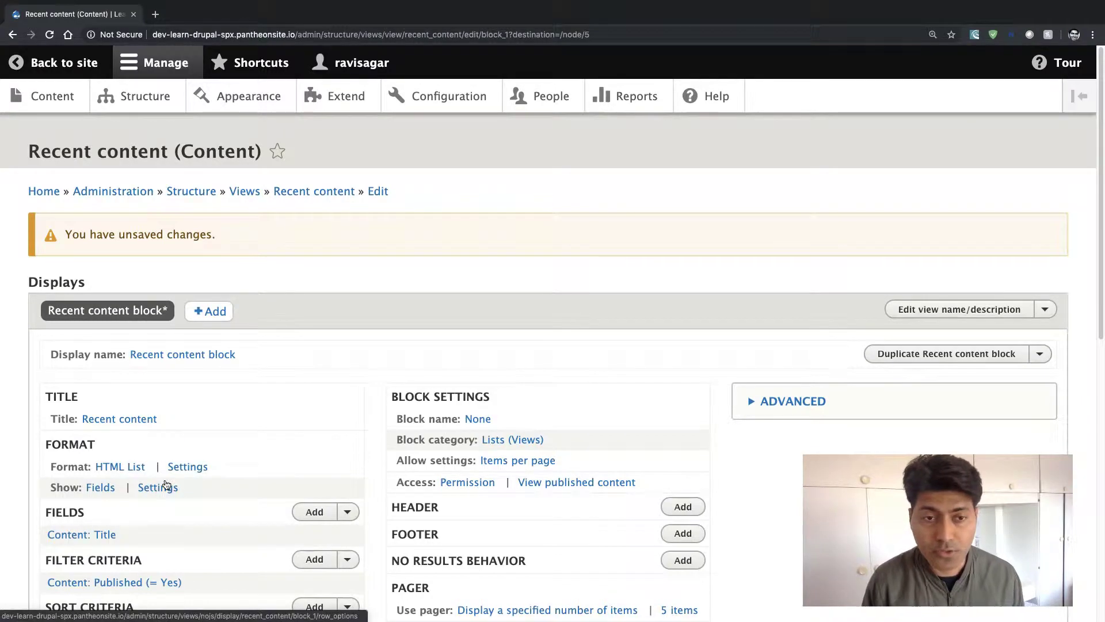
scroll(165, 480, "down", 2)
scroll(164, 480, "up", 2)
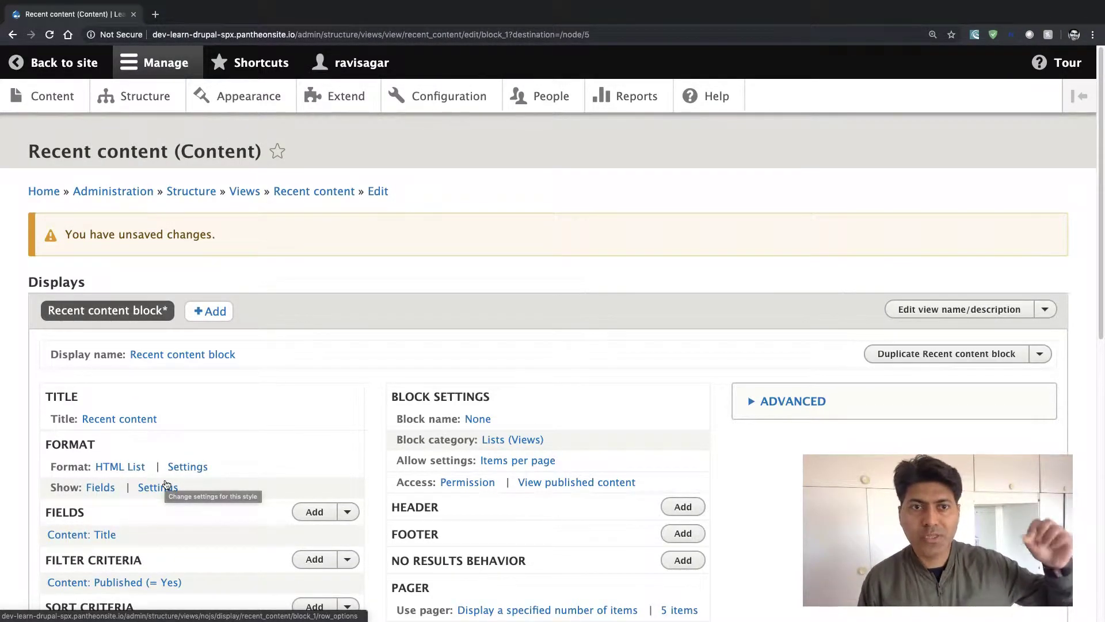
scroll(494, 327, "down", 7)
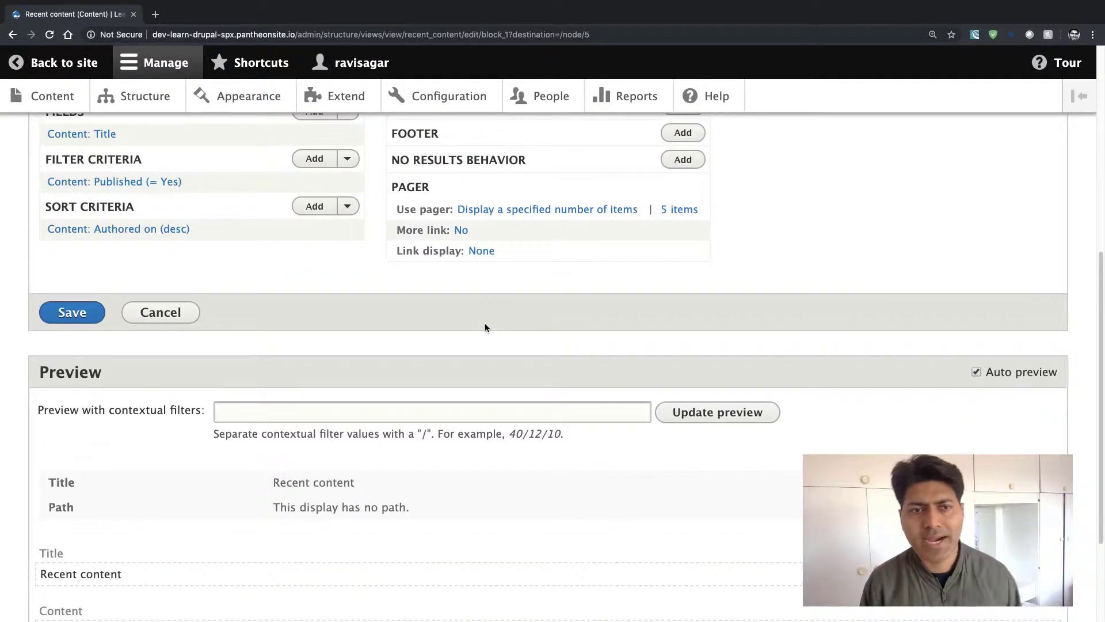
left_click(73, 317)
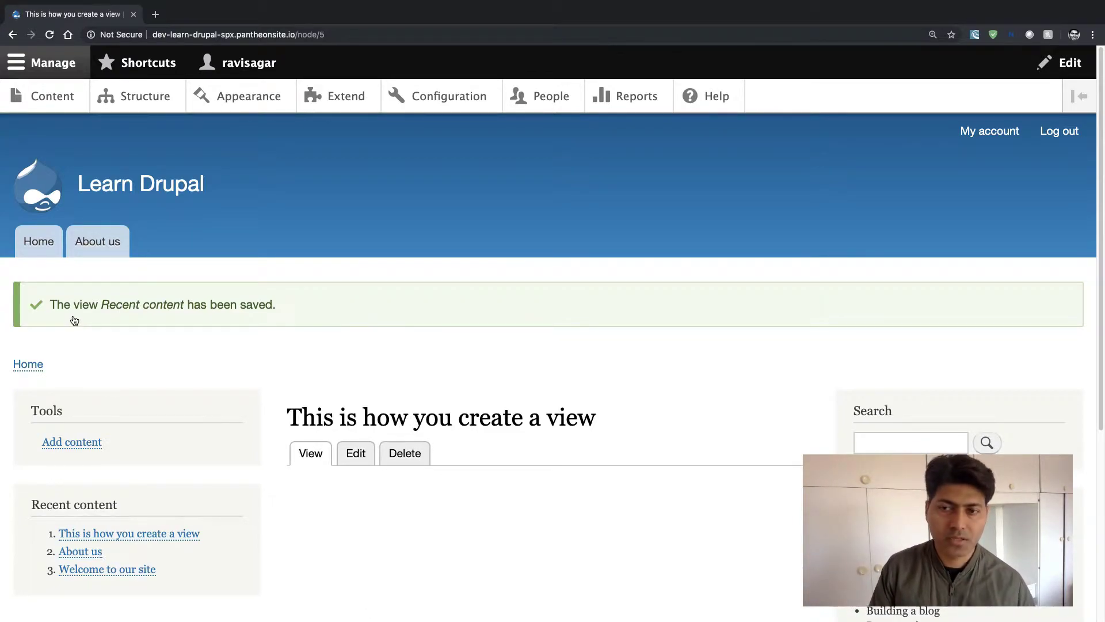
- Check the Recent content block on the current page and on the site's home page
scroll(154, 420, "down", 1)
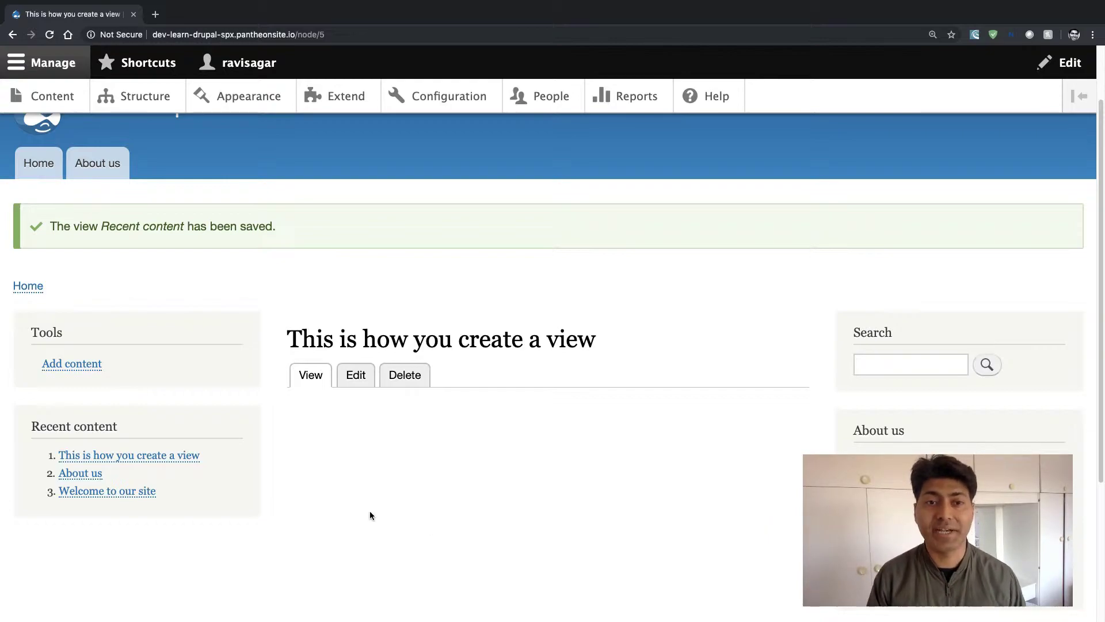
scroll(370, 514, "up", 3)
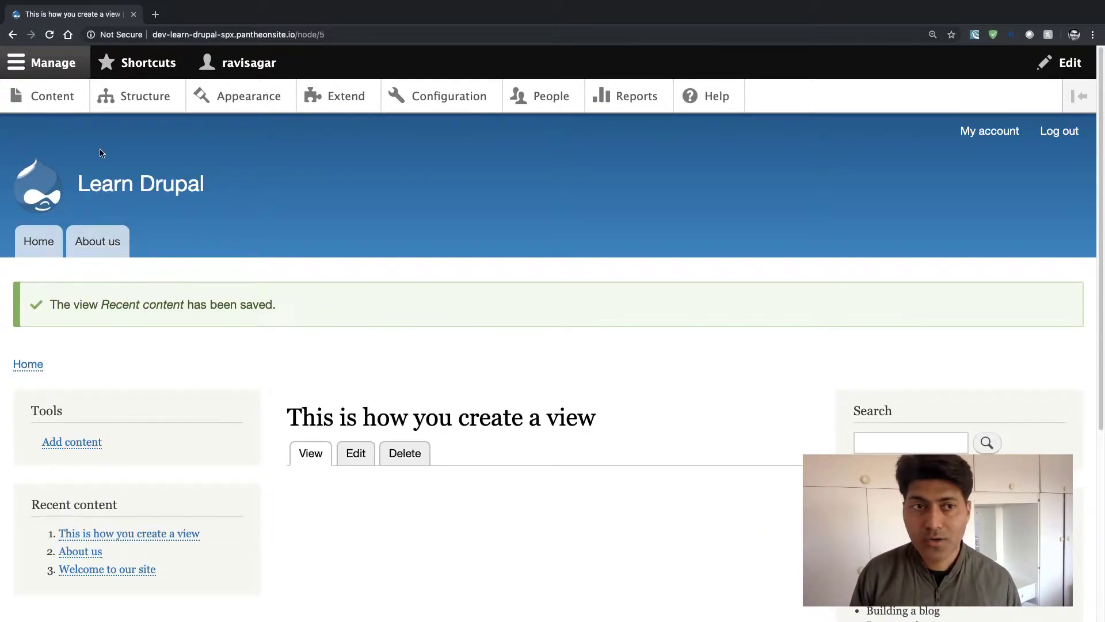
left_click(57, 192)
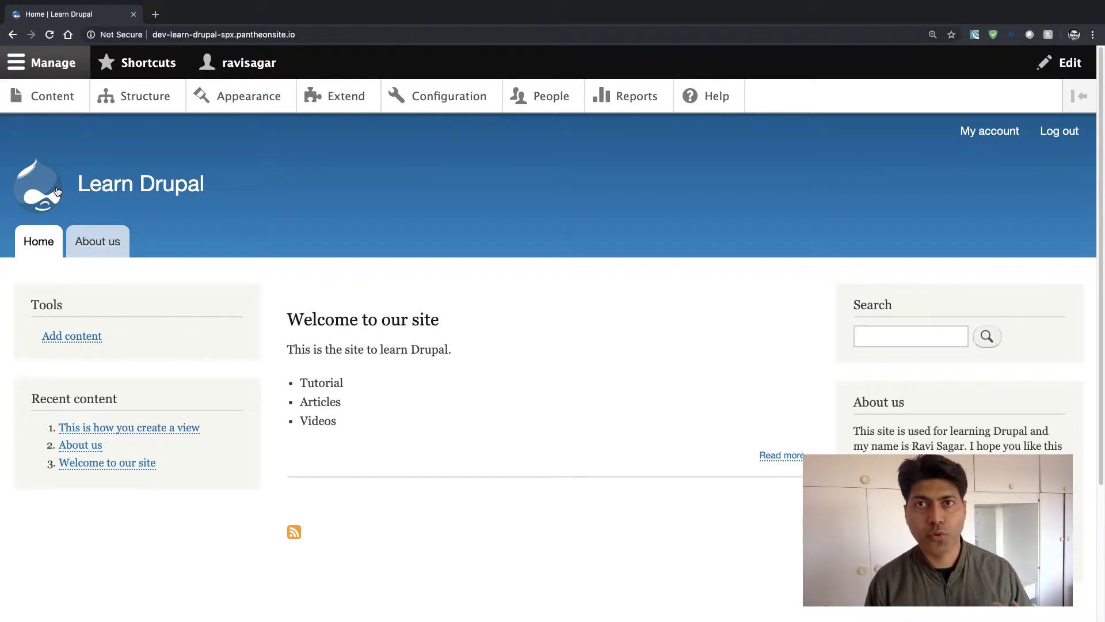
mouse_move(105, 296)
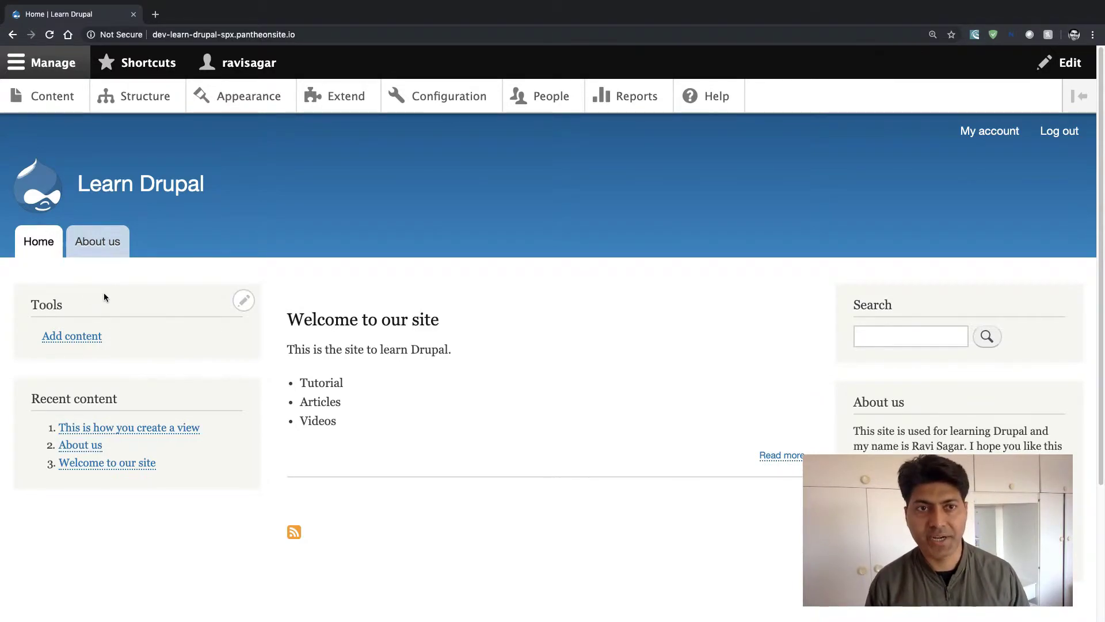